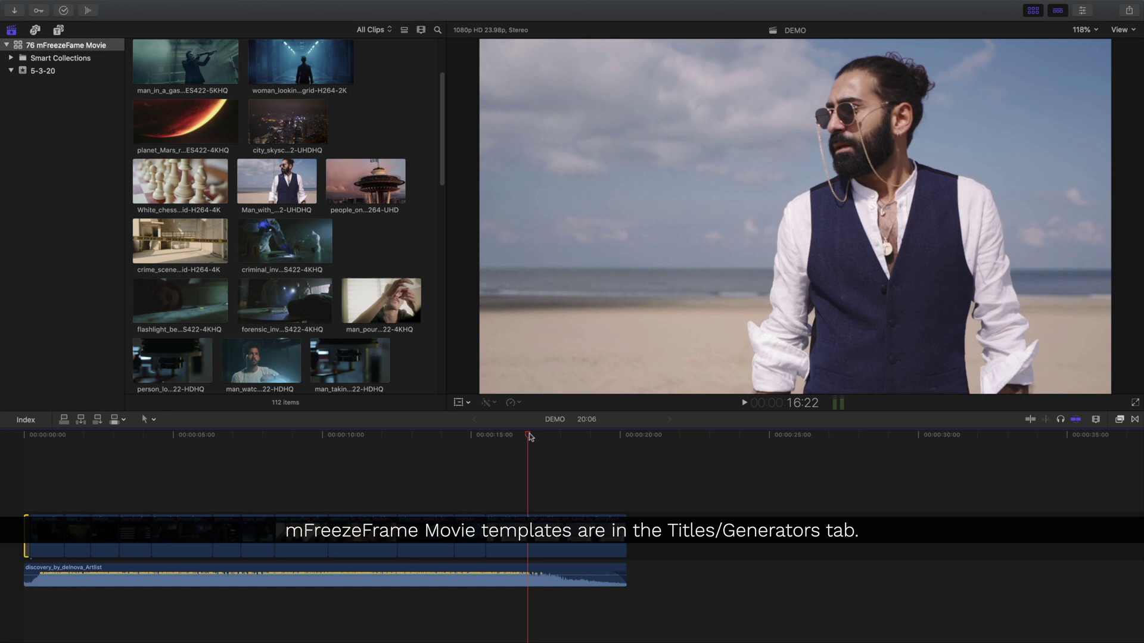
pyautogui.click(59, 30)
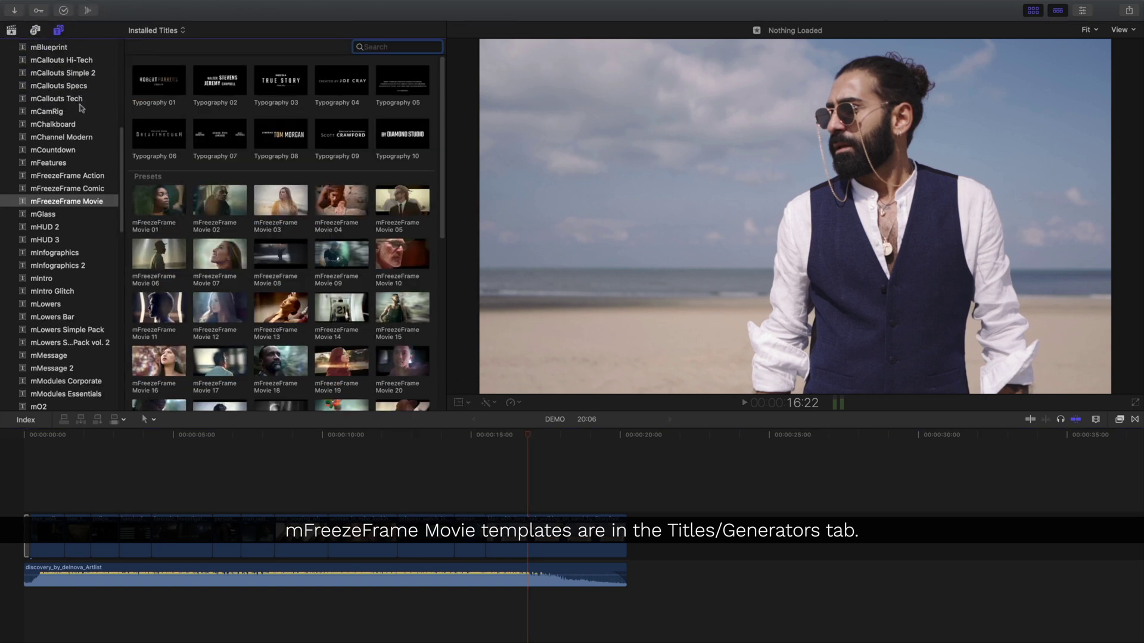
pyautogui.click(106, 202)
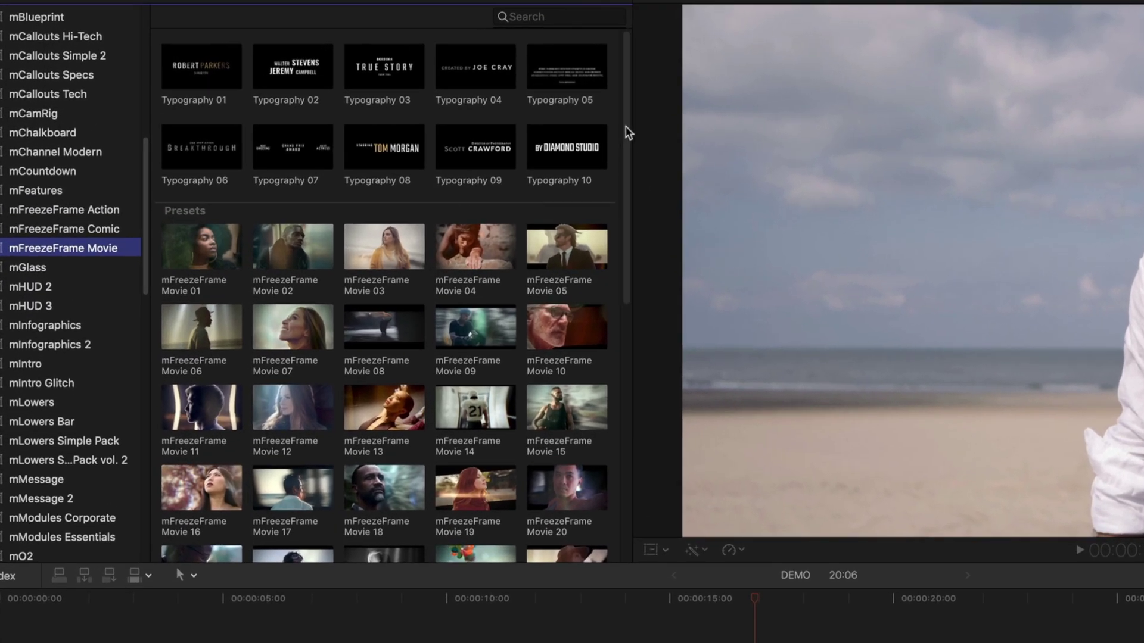
pyautogui.moveTo(627, 128); pyautogui.dragTo(626, 388)
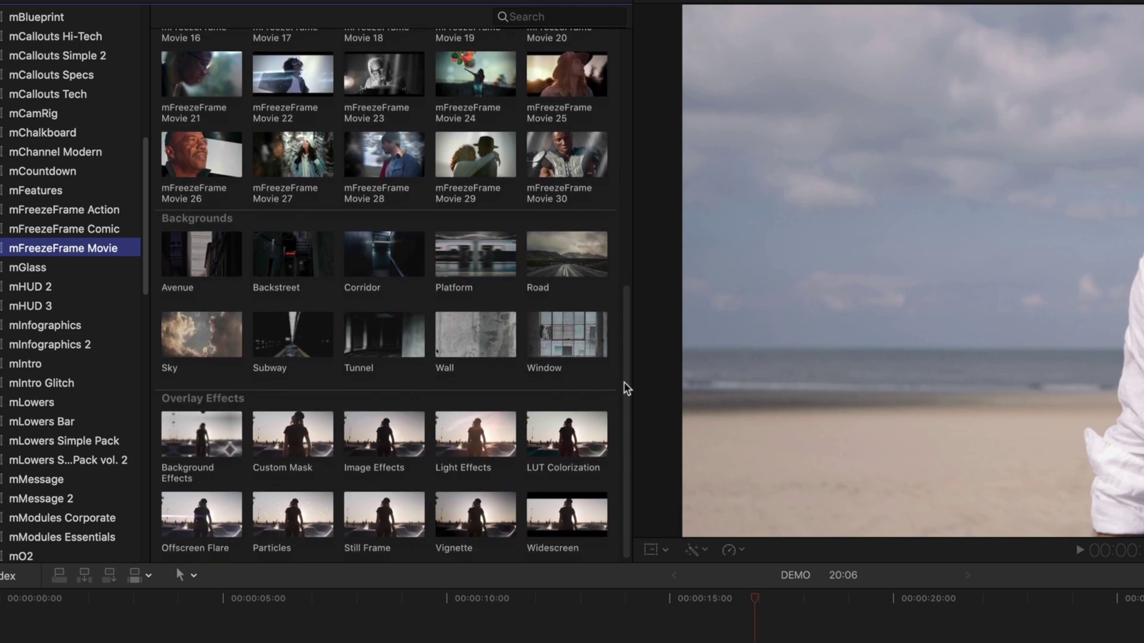
pyautogui.moveTo(624, 382); pyautogui.dragTo(626, 223)
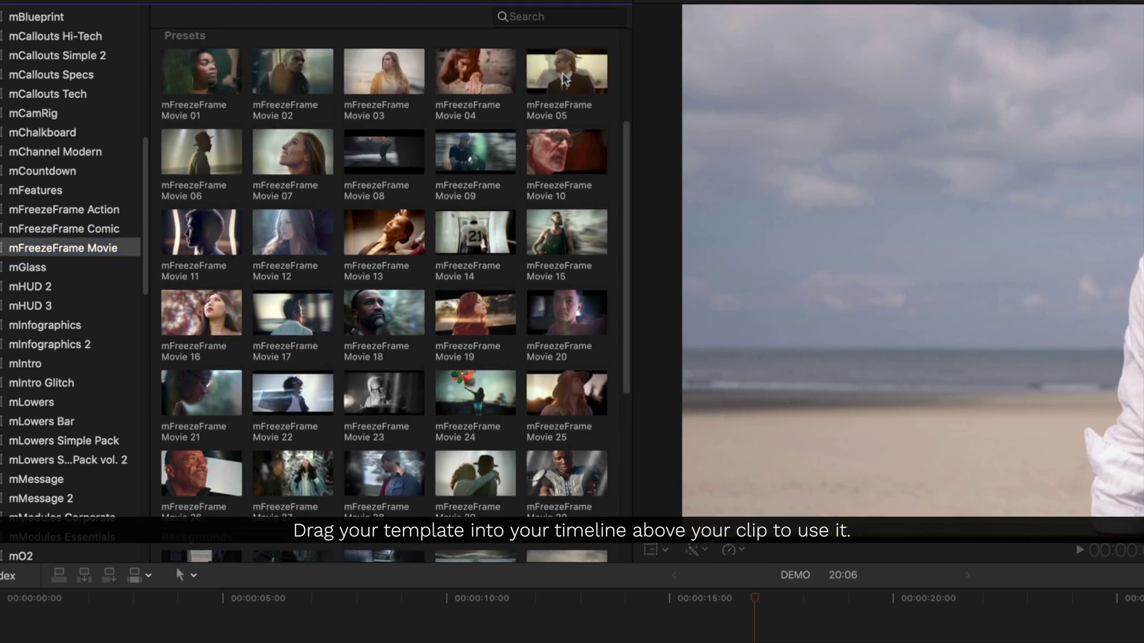
# Place mFreezeFrame Movie 05 above the beach clip, trim it to end at 03:08, and narrow the browser panes.
pyautogui.moveTo(565, 79); pyautogui.dragTo(689, 545)
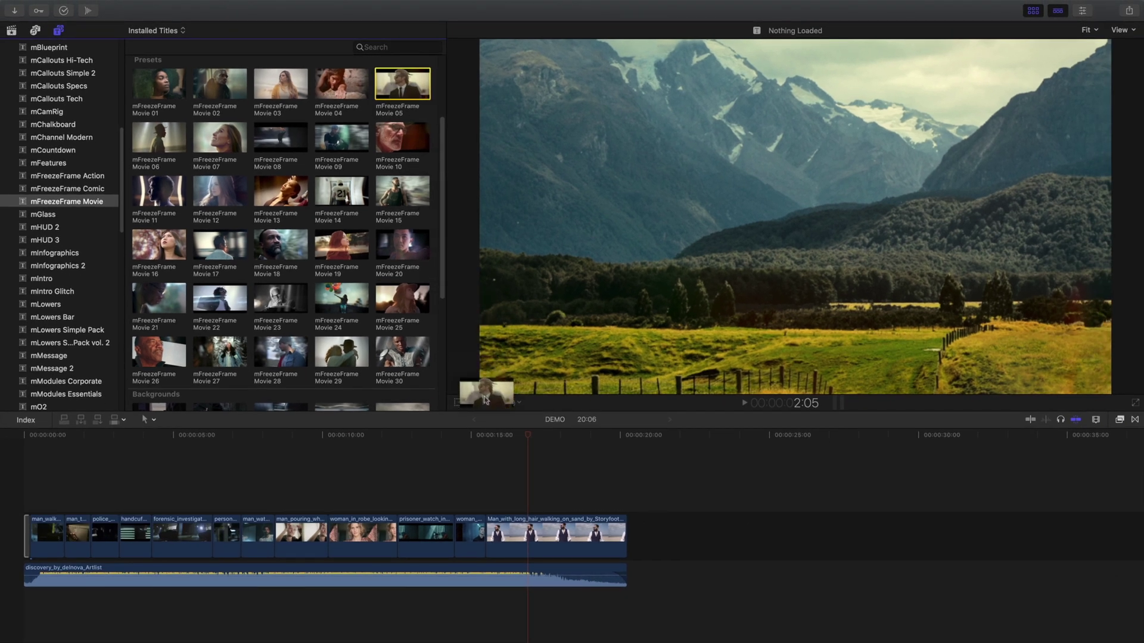
pyautogui.moveTo(485, 400); pyautogui.dragTo(524, 505)
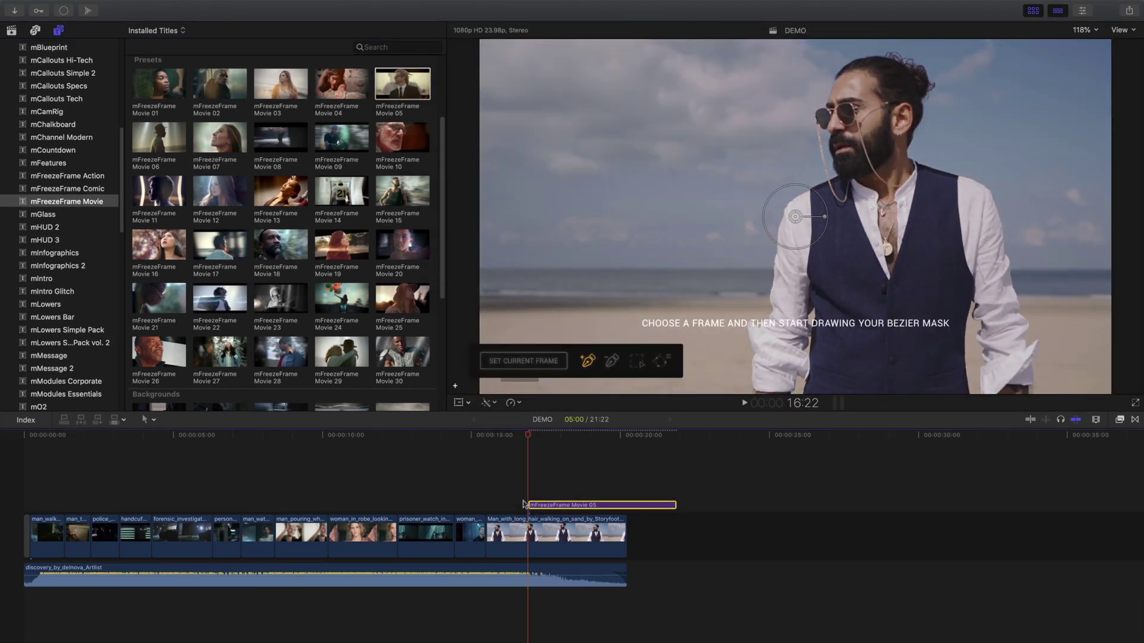
pyautogui.moveTo(672, 506); pyautogui.dragTo(622, 508)
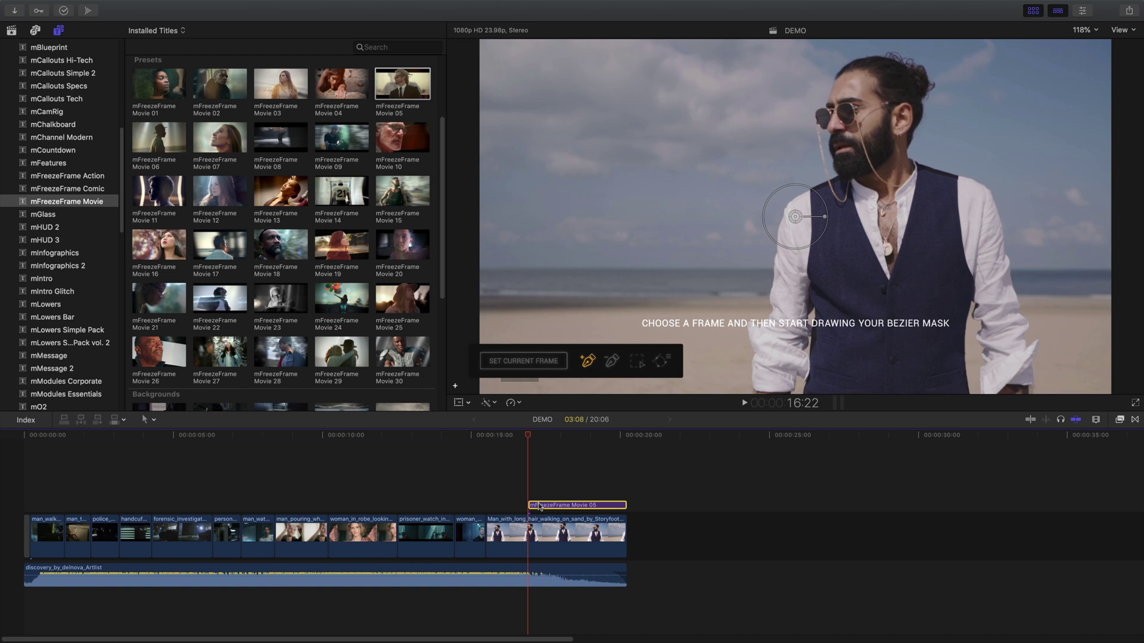
pyautogui.moveTo(446, 356); pyautogui.dragTo(254, 358)
pyautogui.moveTo(122, 361); pyautogui.dragTo(93, 361)
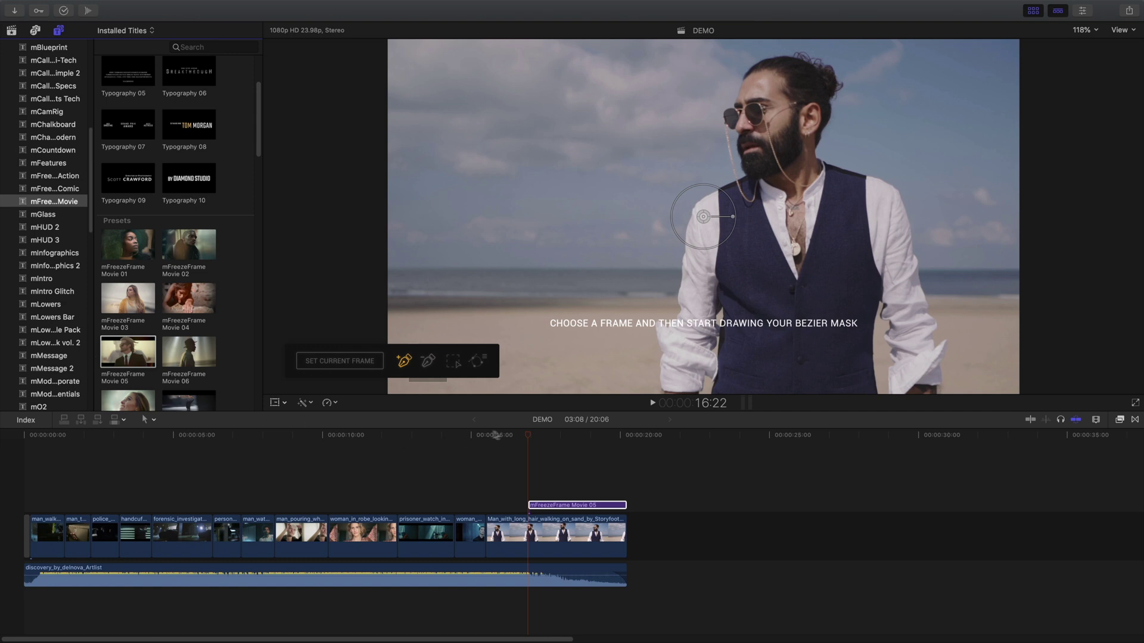
# Play the Movie 05 title over the man, then return the playhead to 16:22.
pyautogui.click(528, 436)
pyautogui.press('space')
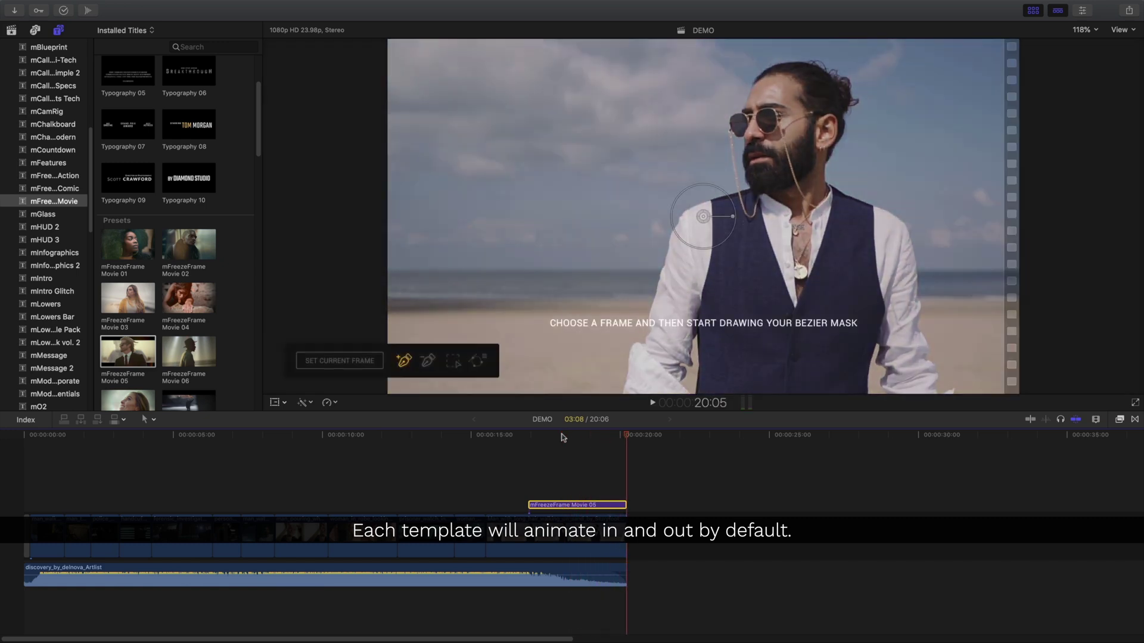
pyautogui.moveTo(563, 438); pyautogui.dragTo(536, 439)
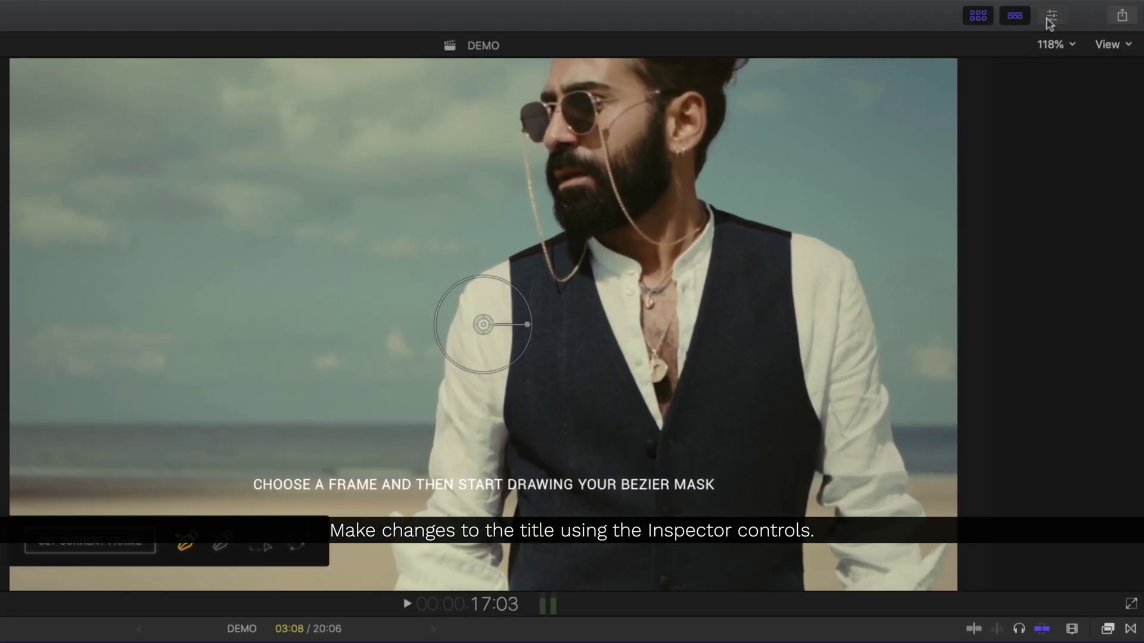
# Show the title's parameters in the Inspector and move the playhead to the 17:03 frame.
pyautogui.click(1050, 18)
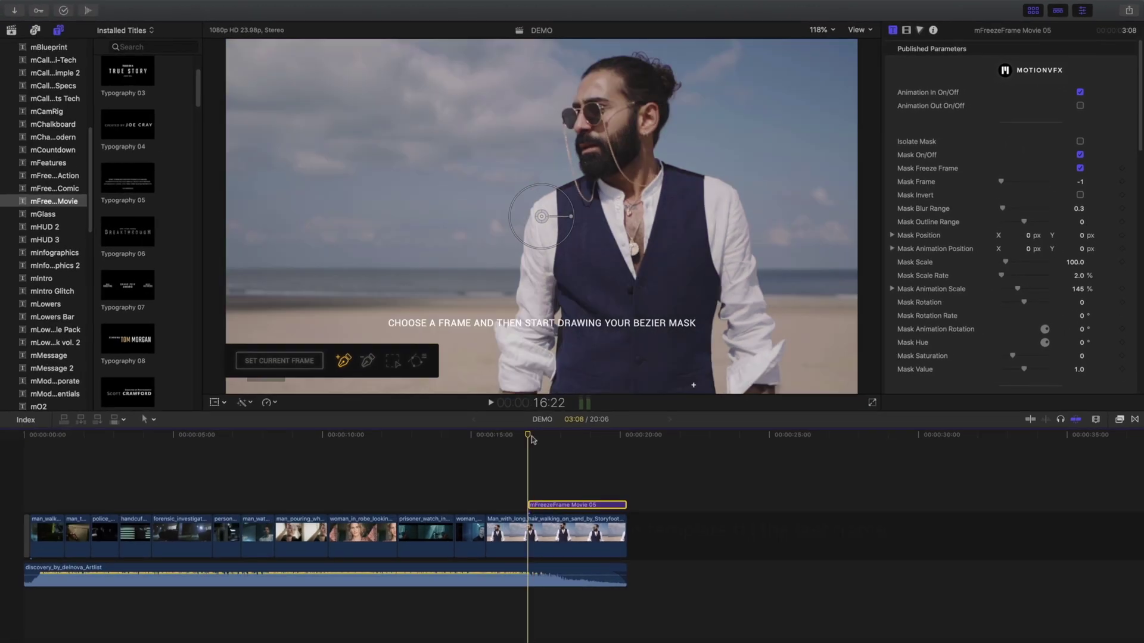
pyautogui.click(492, 438)
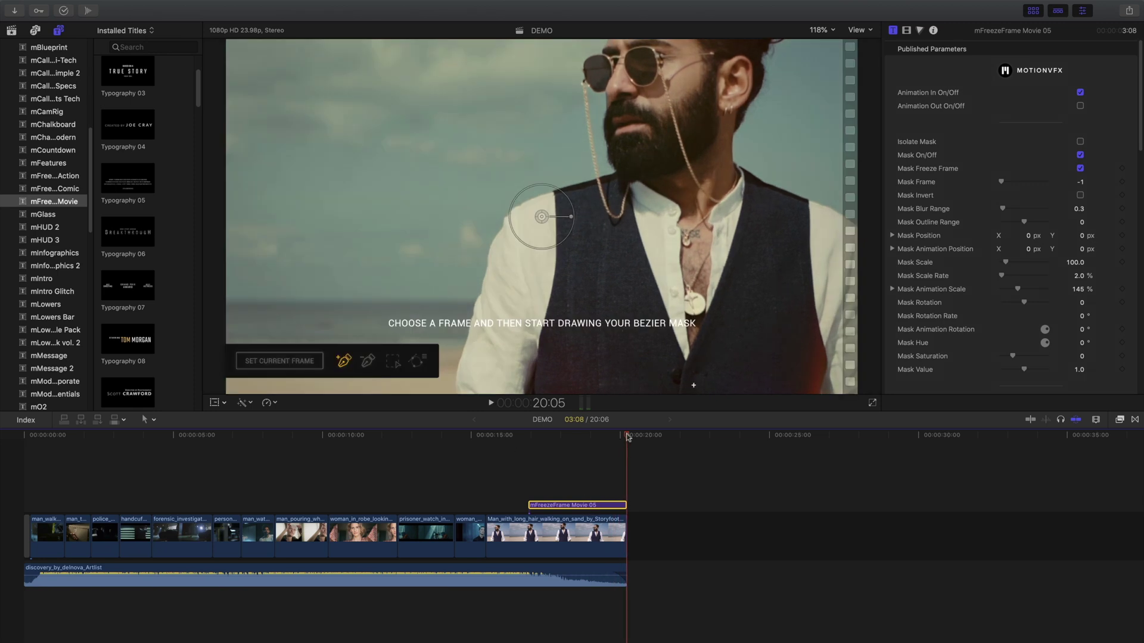
pyautogui.moveTo(627, 436); pyautogui.dragTo(536, 439)
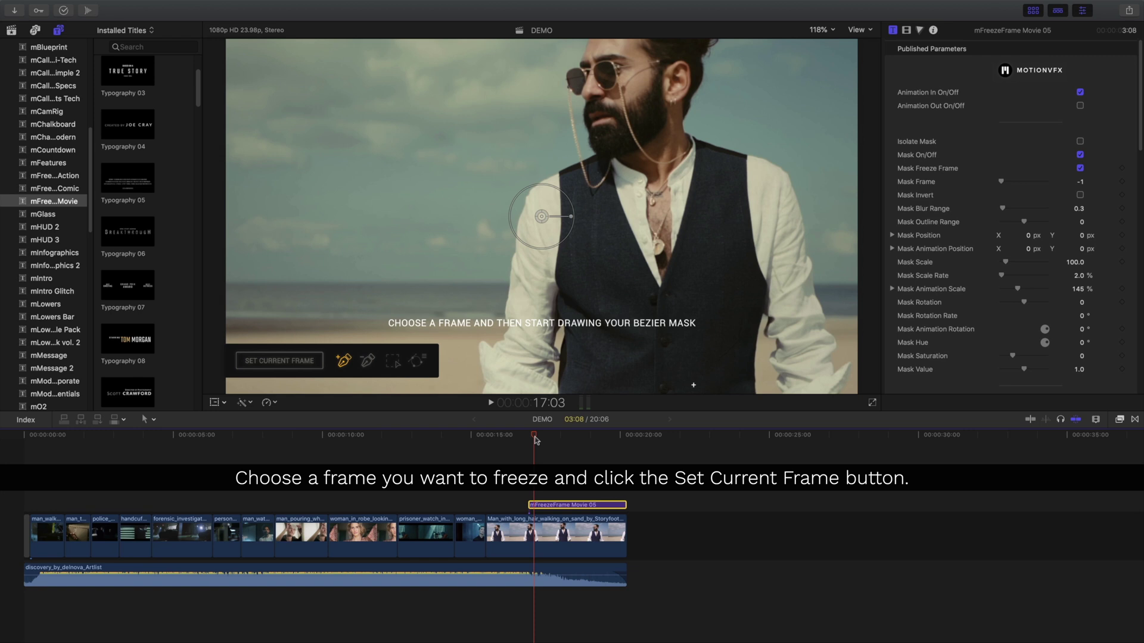
# Select the freeze-frame title and freeze it on the current 17:03 frame.
pyautogui.click(535, 525)
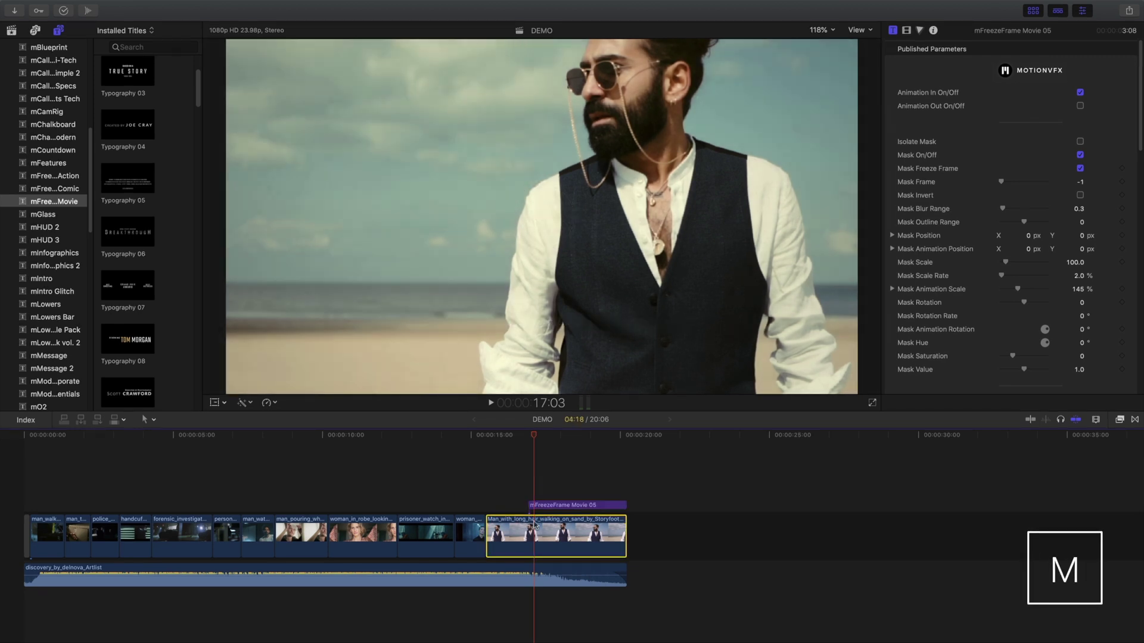
pyautogui.click(535, 506)
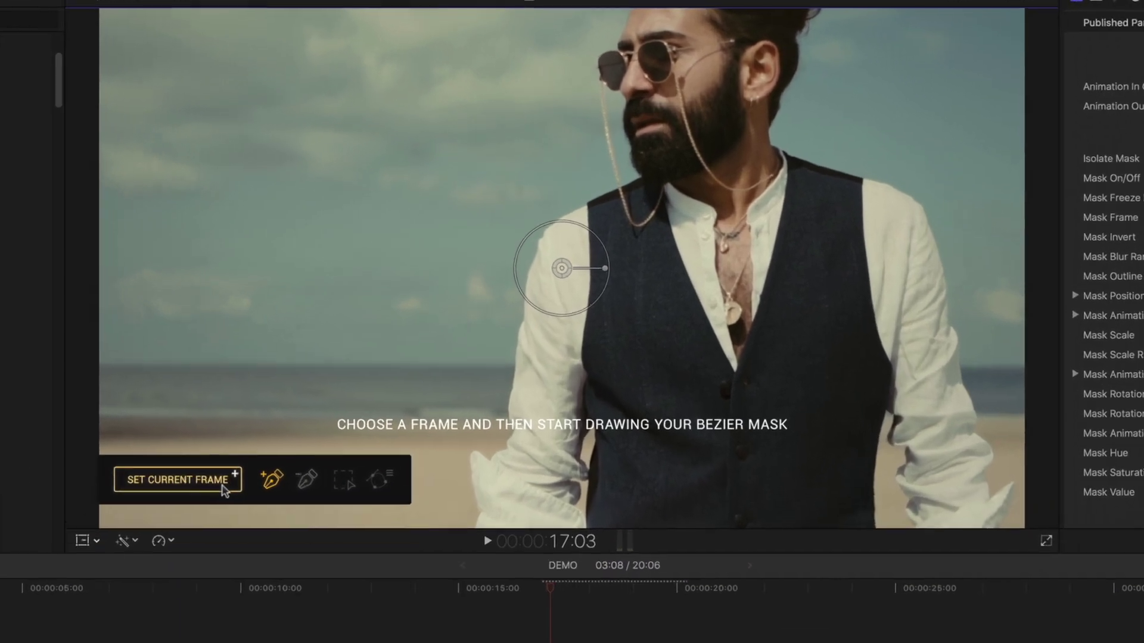
pyautogui.click(300, 379)
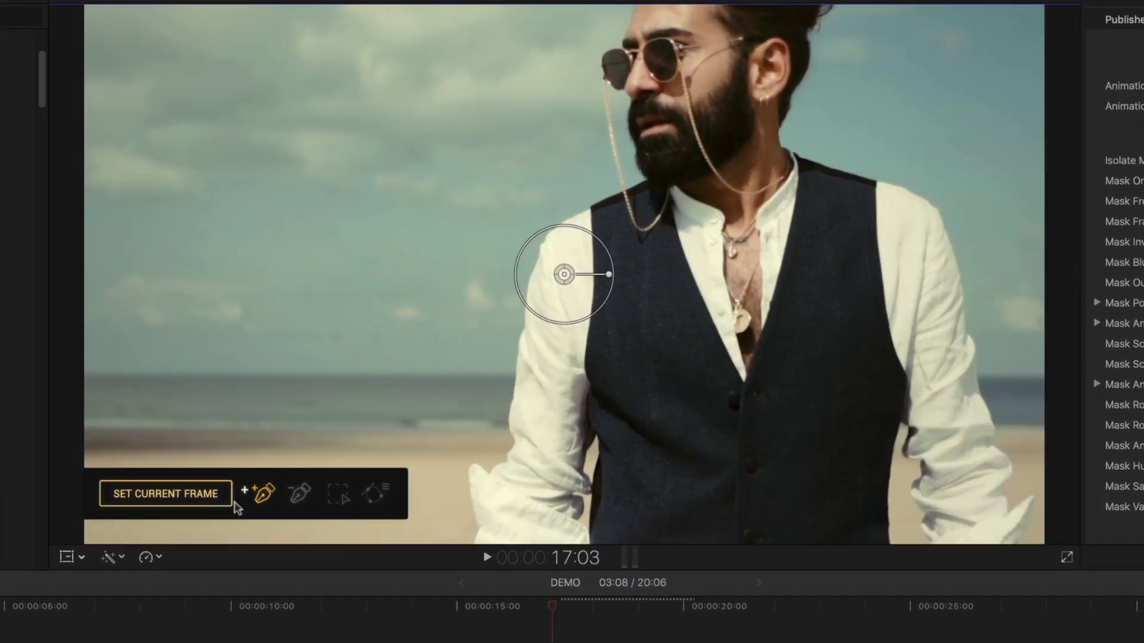
# Draw curved Bezier mask points from the man's hand up his arm along the sleeve.
pyautogui.click(476, 529)
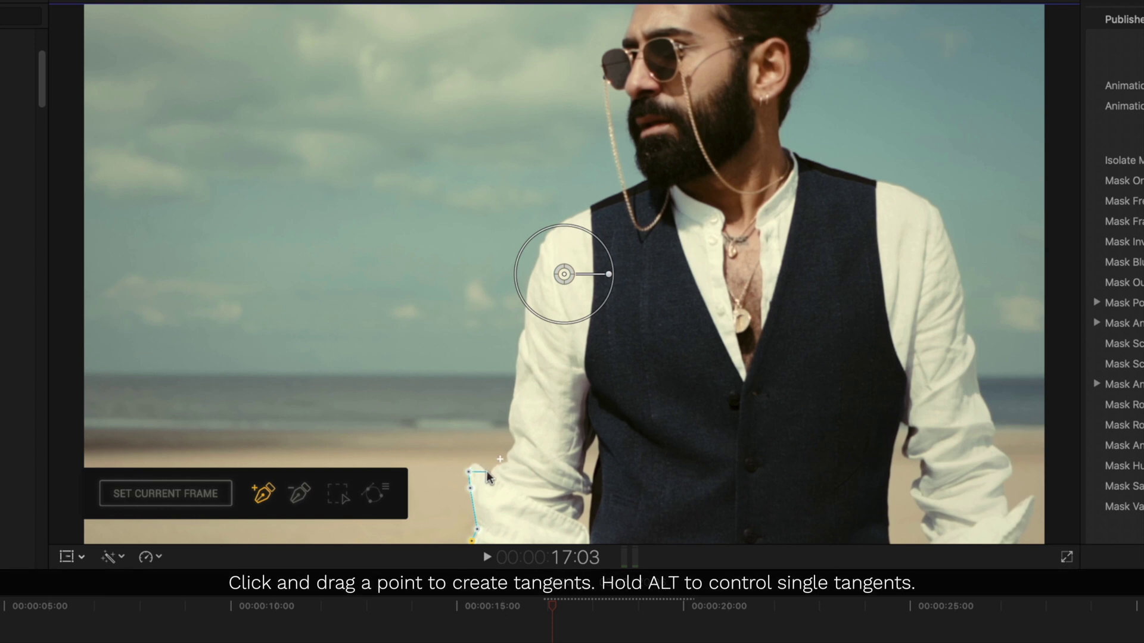
pyautogui.moveTo(487, 471); pyautogui.dragTo(504, 490)
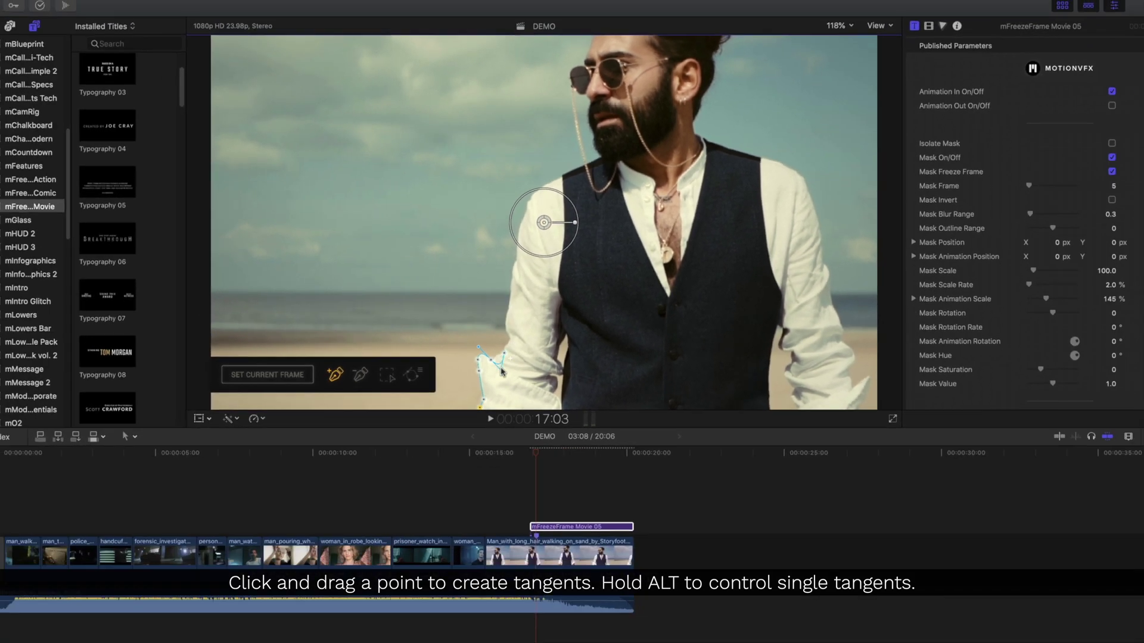
pyautogui.press('alt')
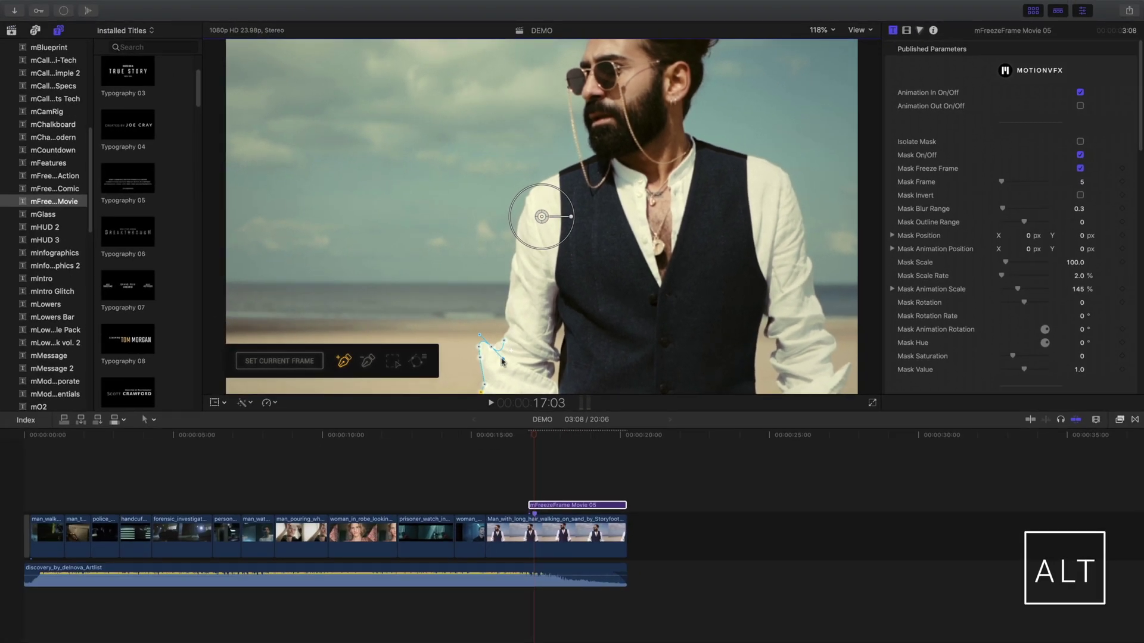
pyautogui.moveTo(502, 361); pyautogui.dragTo(493, 352)
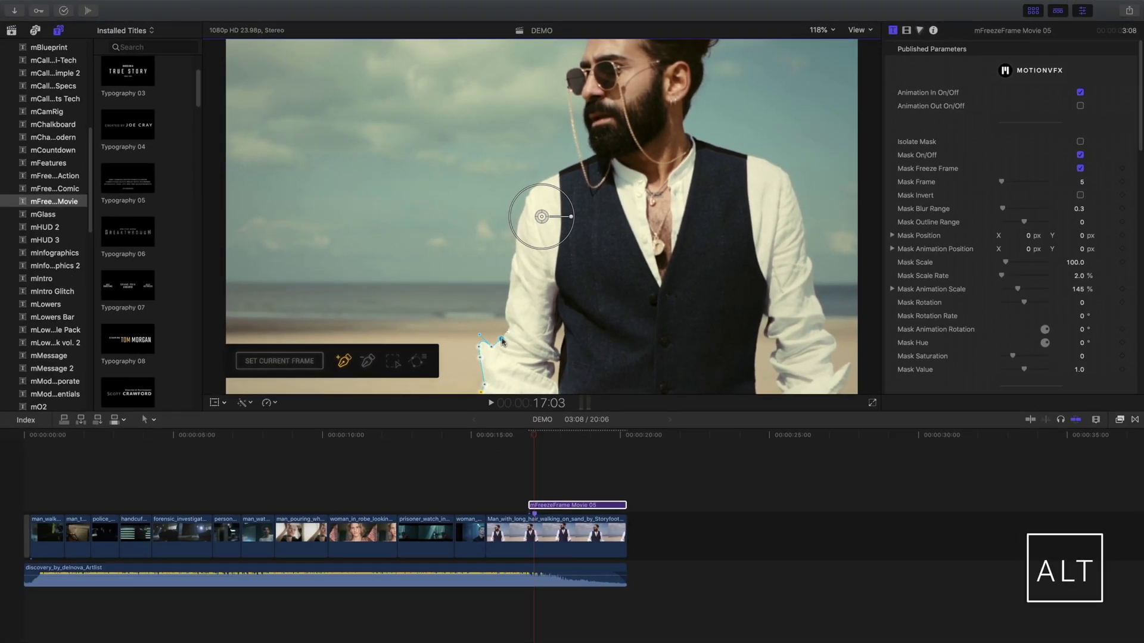
pyautogui.click(508, 299)
pyautogui.click(513, 269)
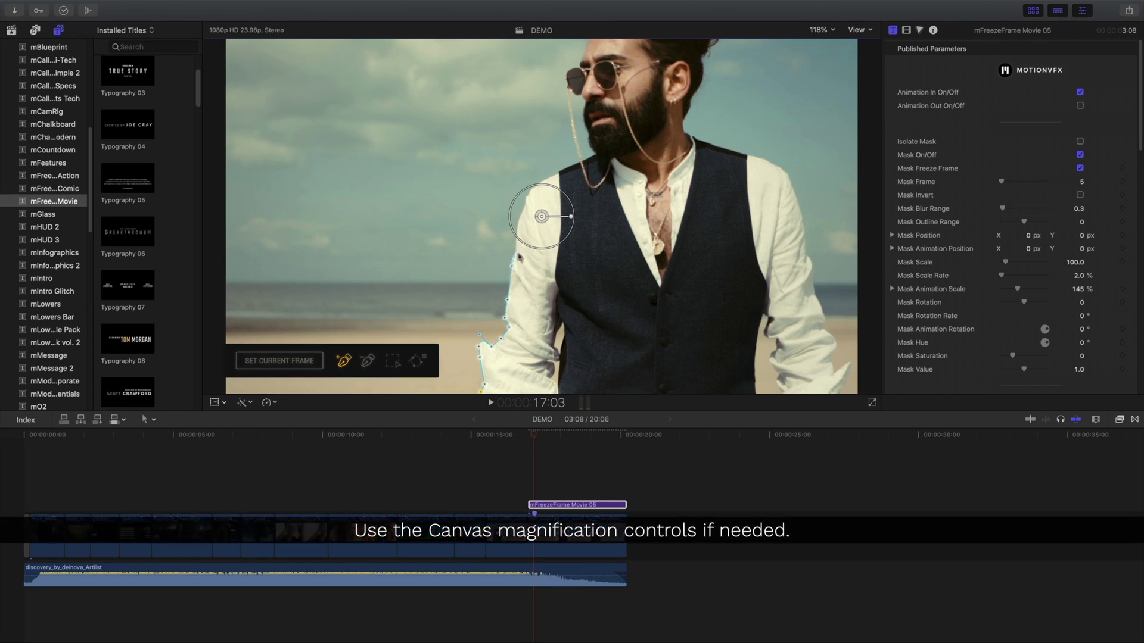
# Magnify the viewer to 200%.
pyautogui.click(820, 29)
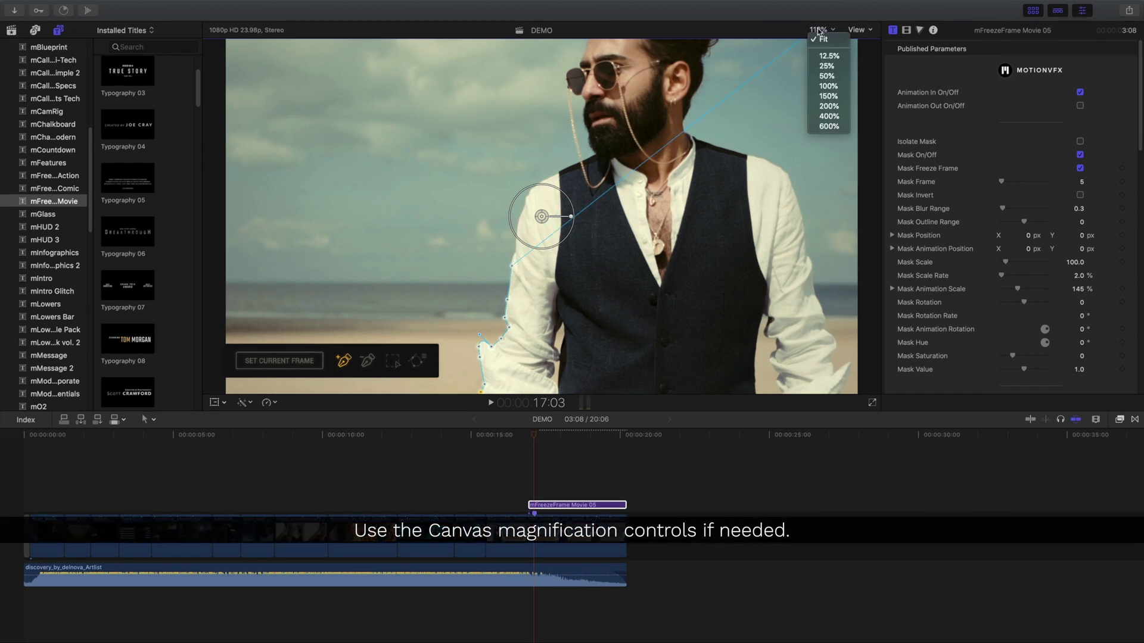
pyautogui.click(834, 106)
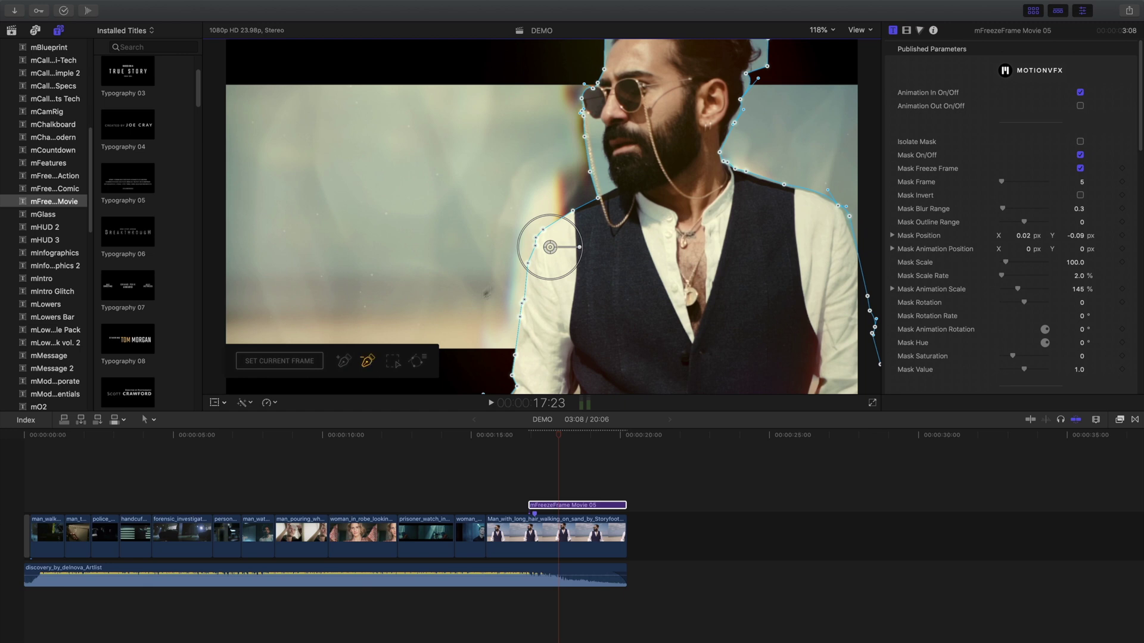
# Tighten the mask points around the man's hair and right shoulder, then save the mask path.
pyautogui.moveTo(768, 66); pyautogui.dragTo(772, 51)
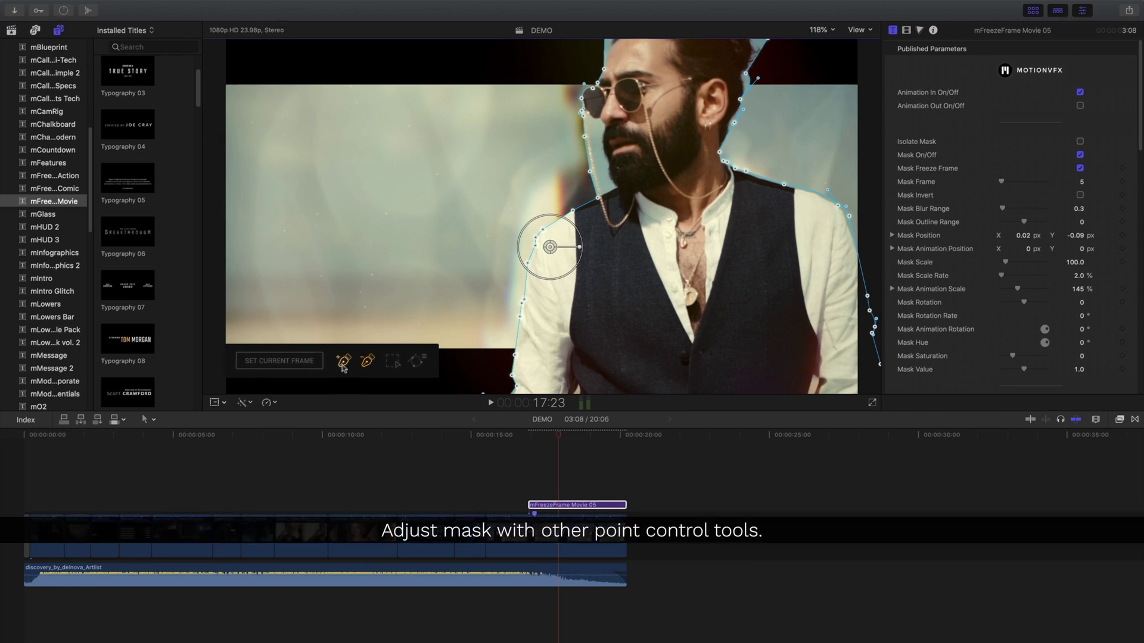
pyautogui.click(393, 360)
pyautogui.moveTo(783, 189); pyautogui.dragTo(766, 160)
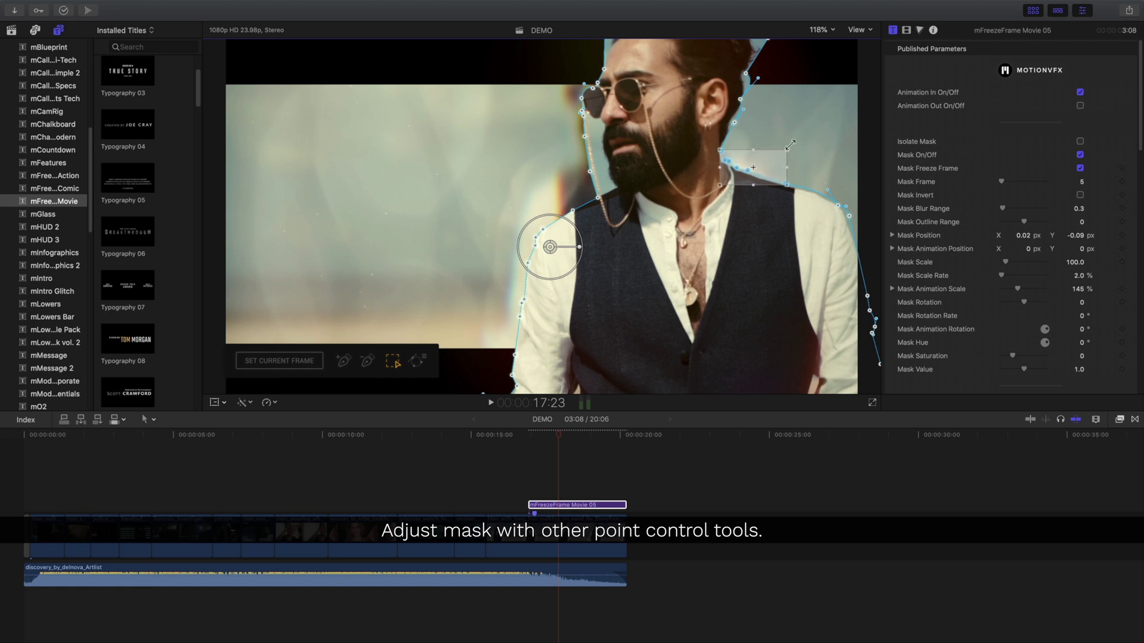
pyautogui.press('p')
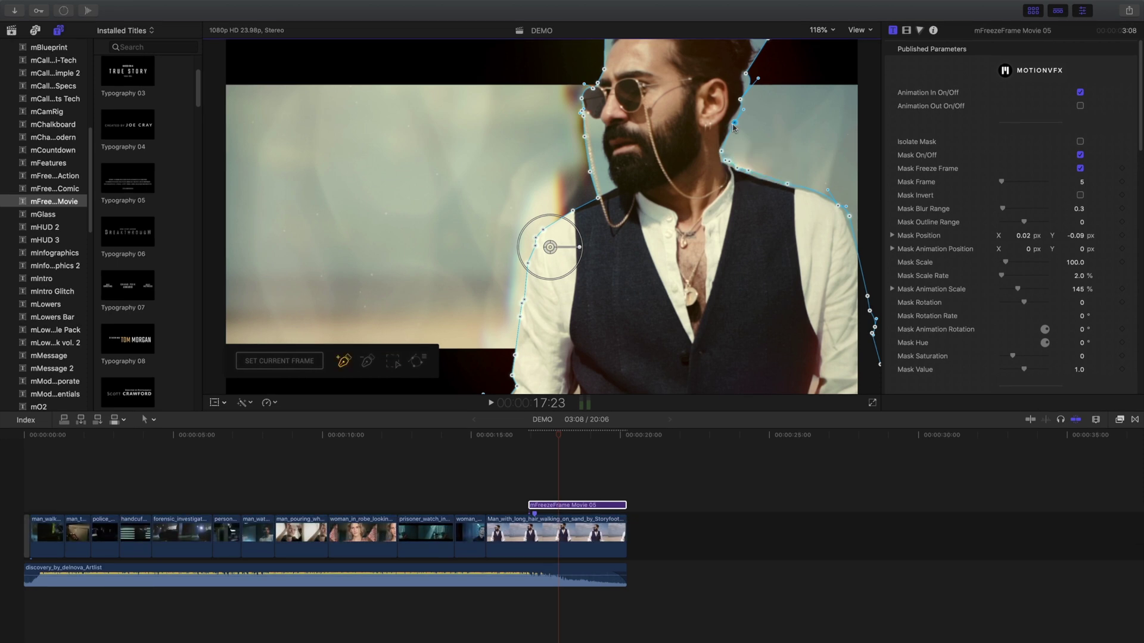
pyautogui.moveTo(768, 39); pyautogui.dragTo(754, 39)
pyautogui.click(418, 361)
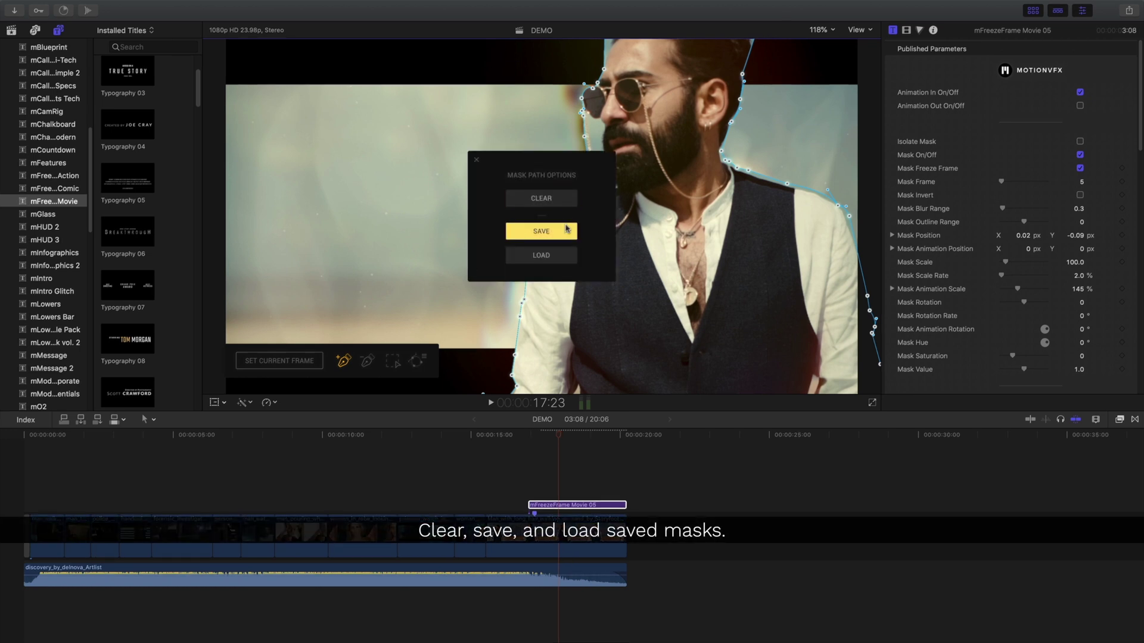
pyautogui.click(566, 230)
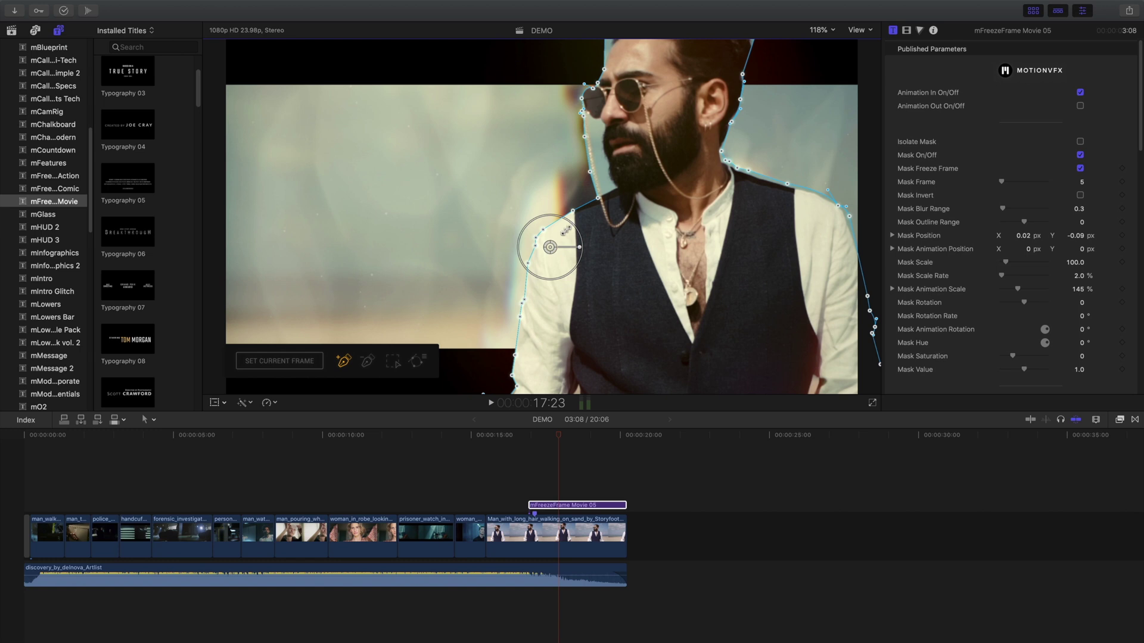
# Toggle Isolate Mask, Mask On/Off, freeze frame and Invert to compare, leaving the mask on.
pyautogui.click(1080, 141)
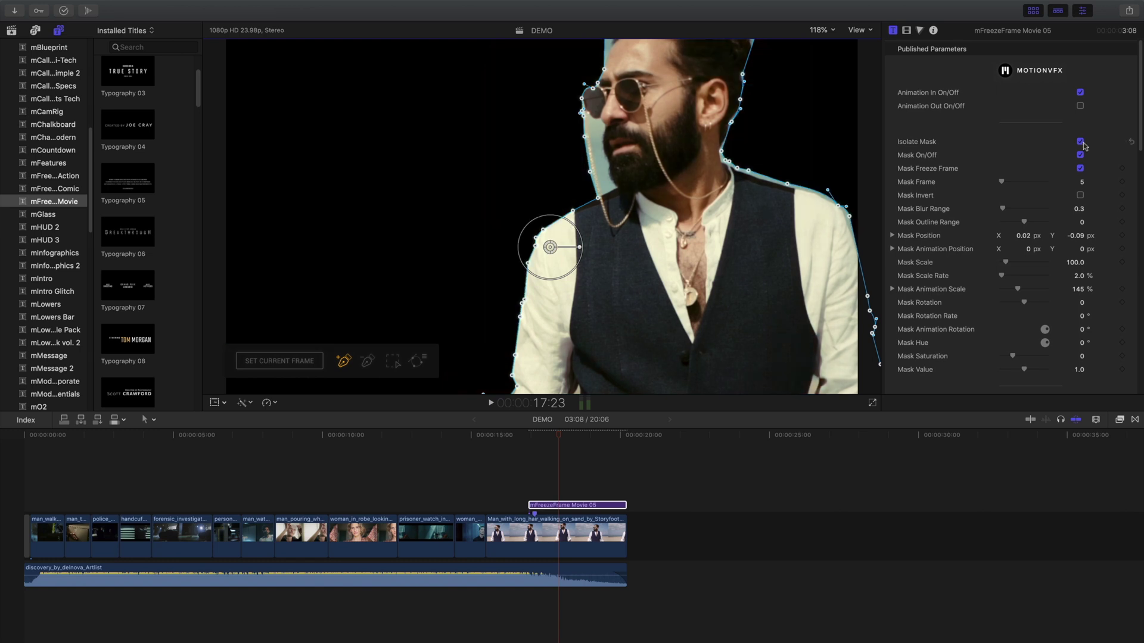
pyautogui.click(1080, 142)
pyautogui.click(1081, 155)
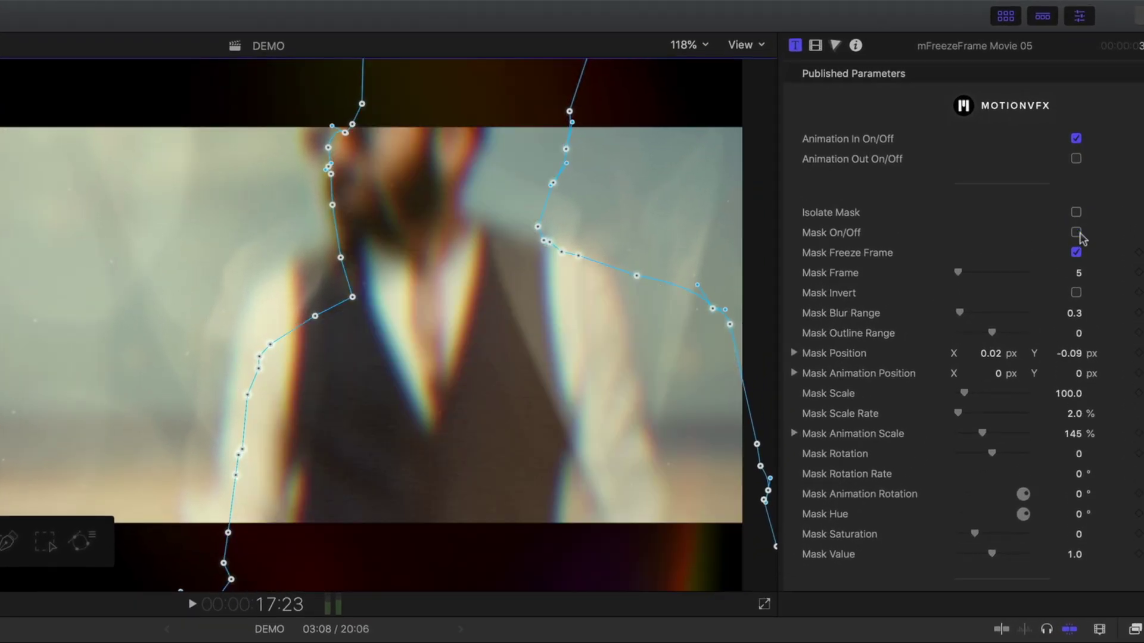
pyautogui.click(1077, 233)
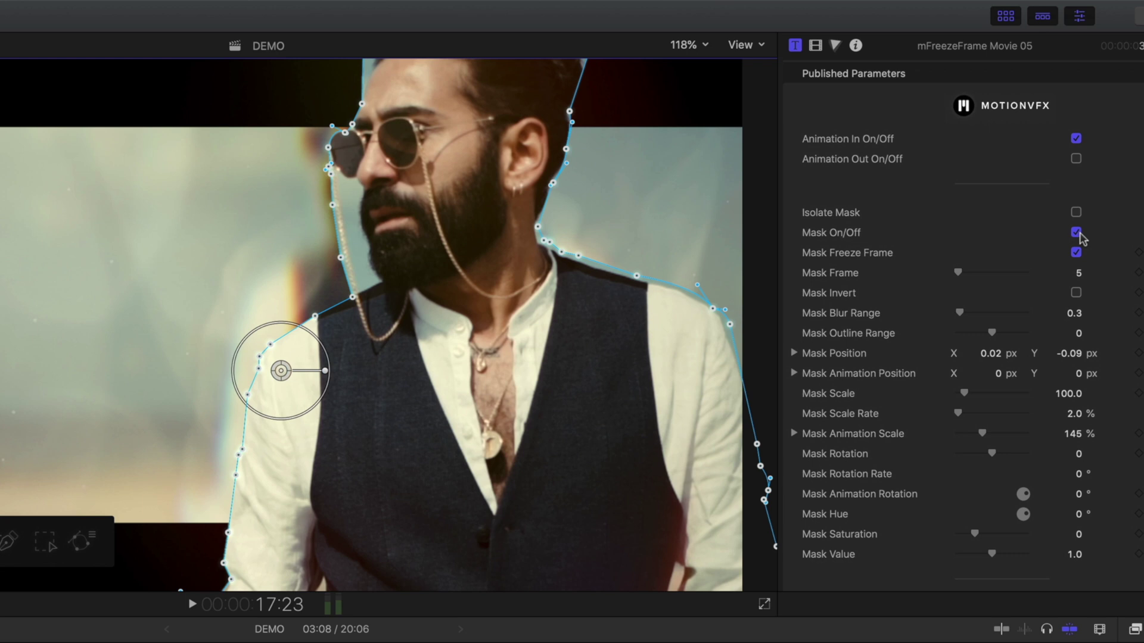
pyautogui.click(1078, 254)
pyautogui.click(1078, 254)
pyautogui.click(1077, 293)
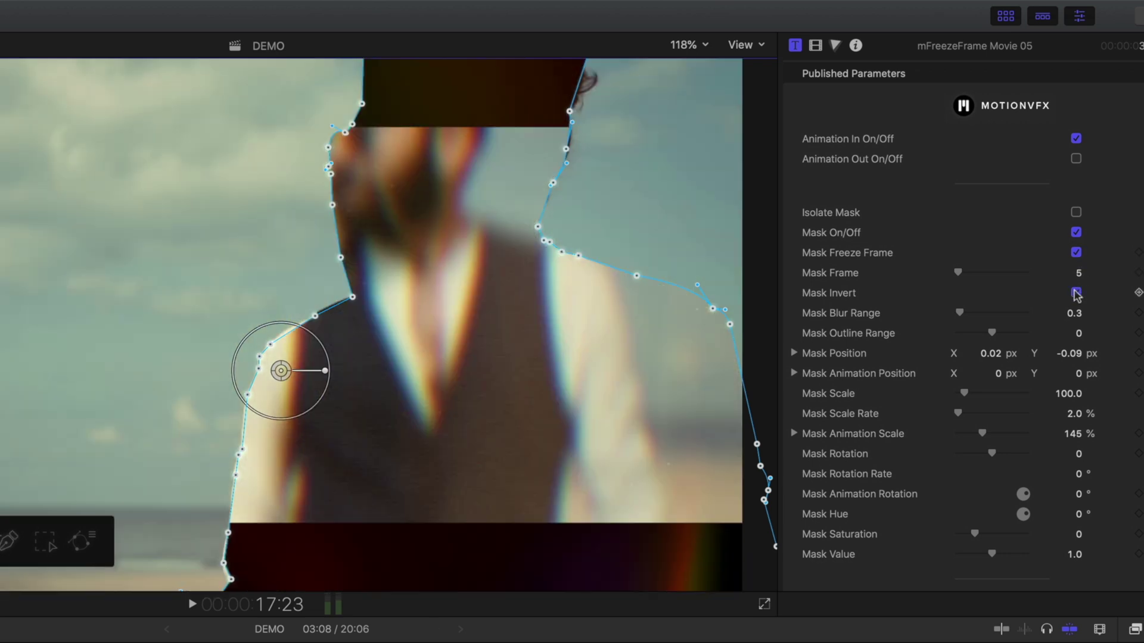
pyautogui.click(1077, 293)
# Set Mask Blur Range to 3.71, Animation Position X to 11.8 and Scale Rate to 5%.
pyautogui.moveTo(959, 313); pyautogui.dragTo(975, 312)
pyautogui.moveTo(992, 333)
pyautogui.mouseDown()
pyautogui.moveTo(1006, 334)
pyautogui.moveTo(992, 334)
pyautogui.moveTo(983, 314)
pyautogui.mouseUp()
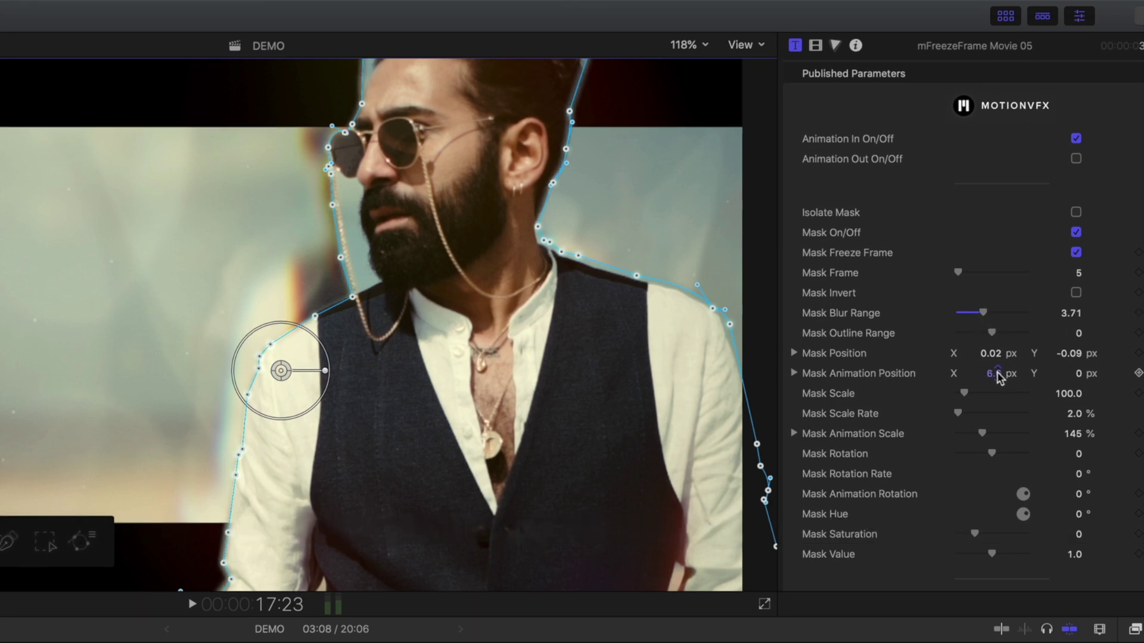
pyautogui.moveTo(999, 376); pyautogui.dragTo(993, 353)
pyautogui.moveTo(1067, 354); pyautogui.dragTo(1071, 356)
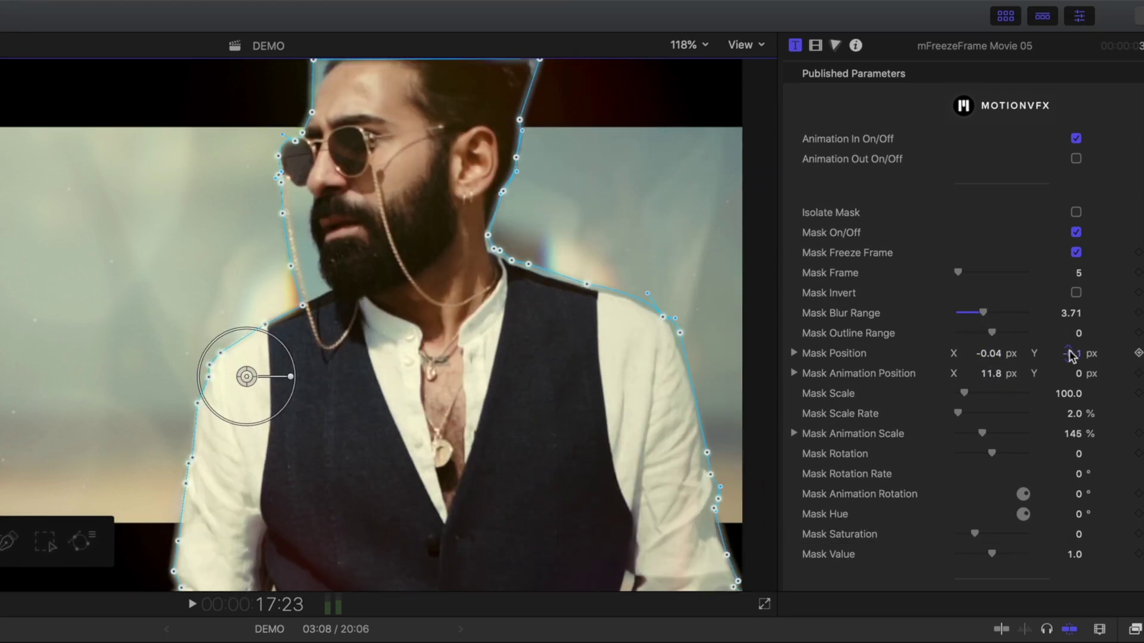
pyautogui.moveTo(1071, 413); pyautogui.dragTo(1074, 408)
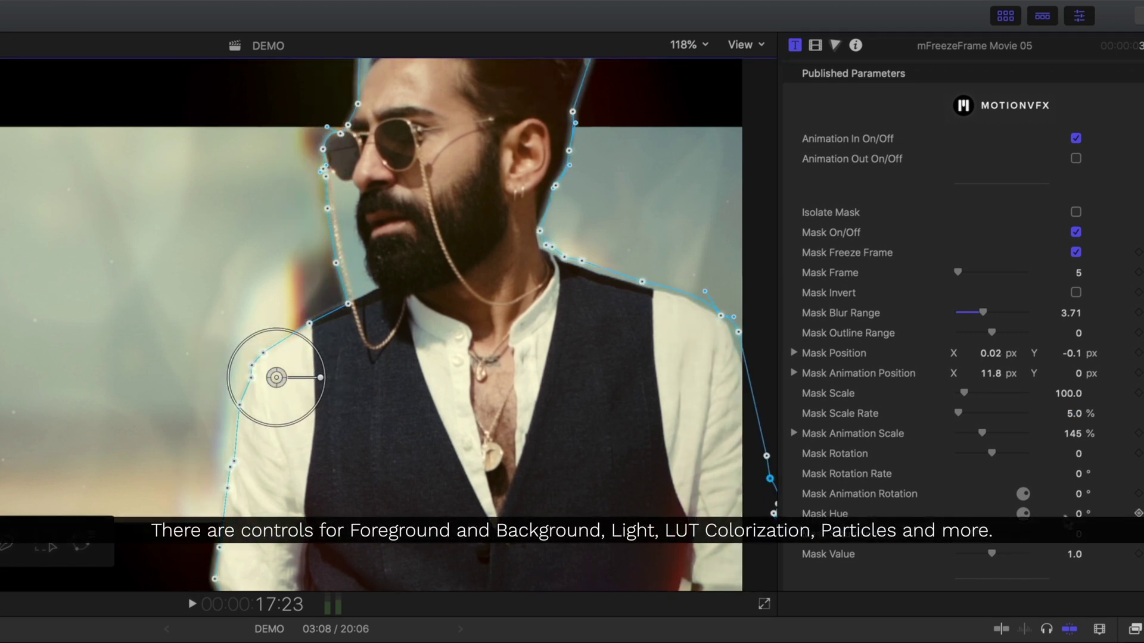
# Set the Background to 101% scale, 124% animation scale and Prism Amount 19.
pyautogui.scroll(-5, 959, 322)
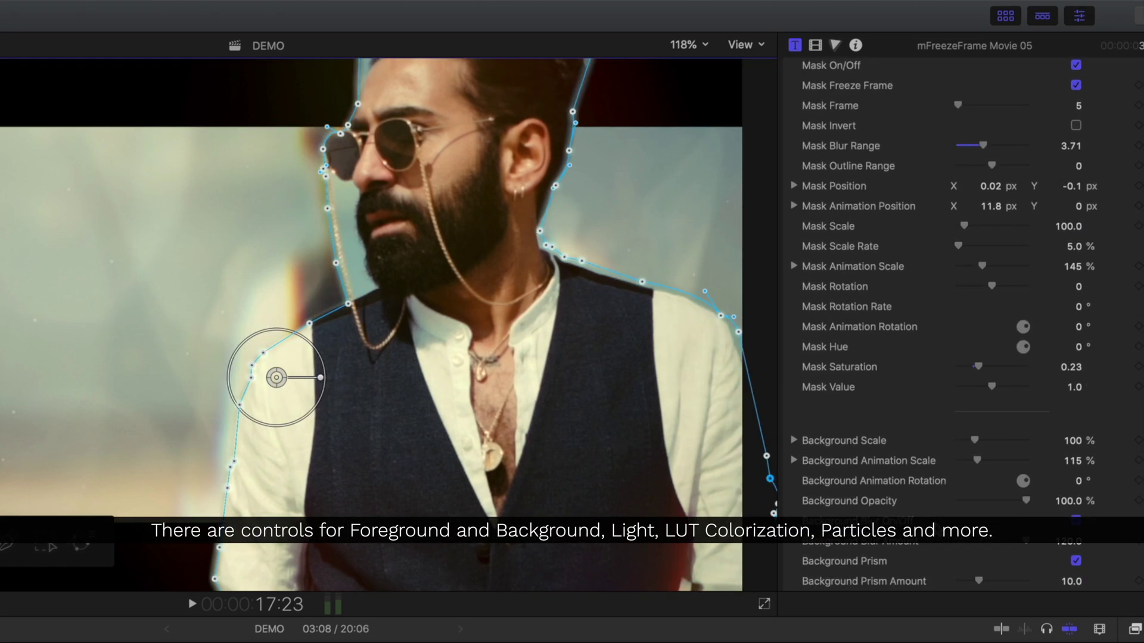
pyautogui.scroll(-5, 959, 321)
pyautogui.moveTo(975, 277); pyautogui.dragTo(984, 300)
pyautogui.moveTo(1026, 337)
pyautogui.mouseDown()
pyautogui.moveTo(1008, 334)
pyautogui.moveTo(1030, 338)
pyautogui.mouseUp()
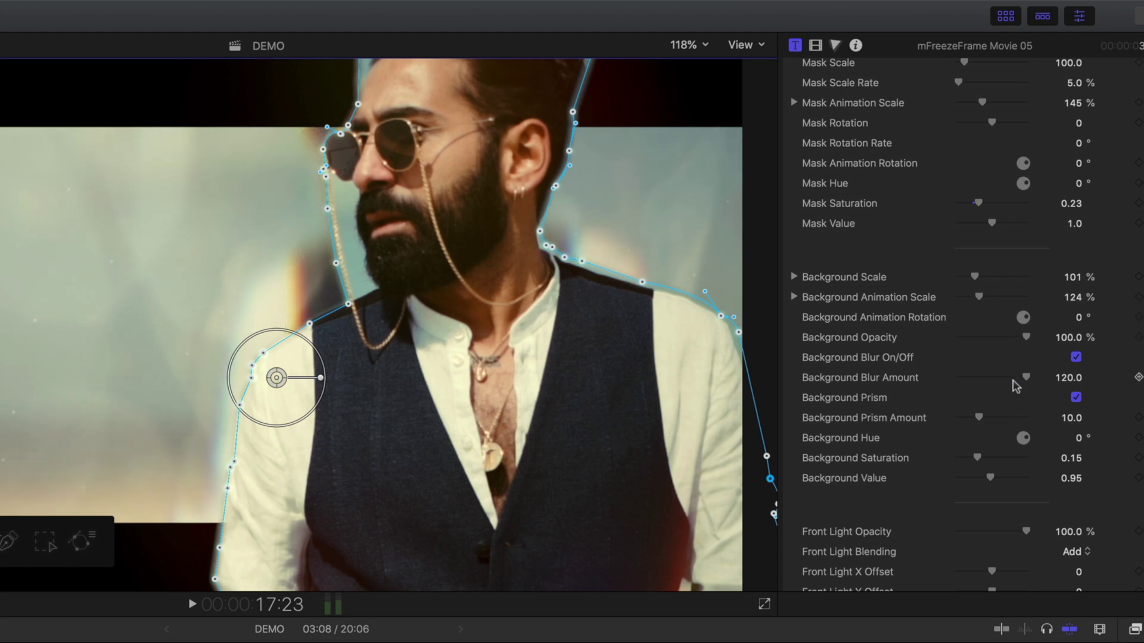
pyautogui.moveTo(979, 417)
pyautogui.mouseDown()
pyautogui.moveTo(1003, 419)
pyautogui.moveTo(982, 419)
pyautogui.mouseUp()
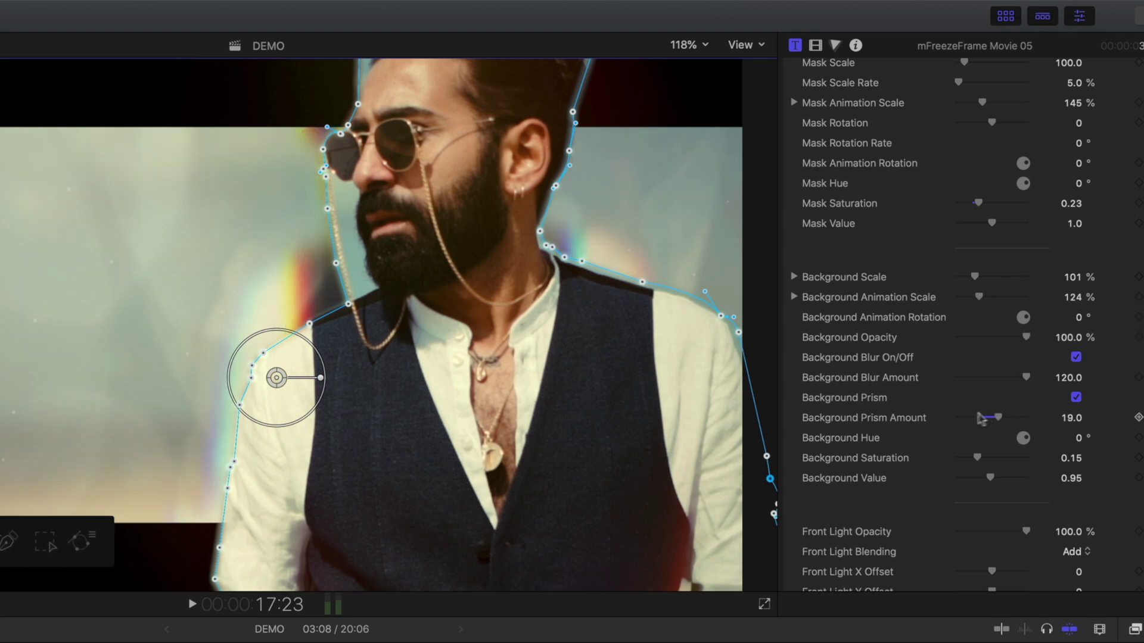
# Adjust the Front Light X Offset to -0.2 and shift its hue.
pyautogui.scroll(-8, 963, 414)
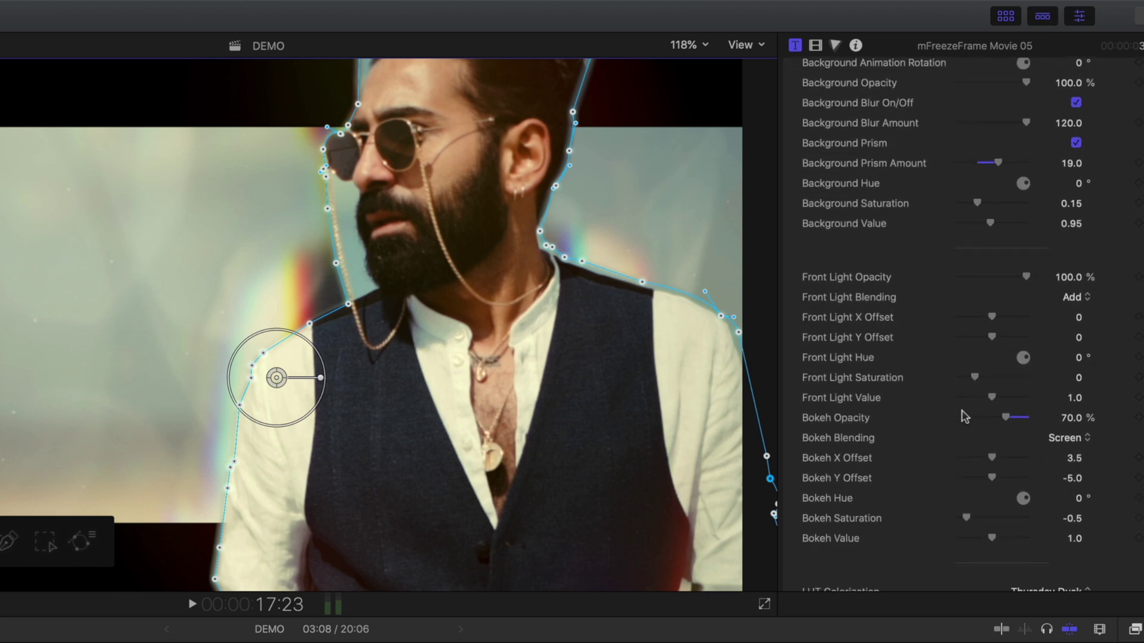
pyautogui.scroll(-1, 965, 417)
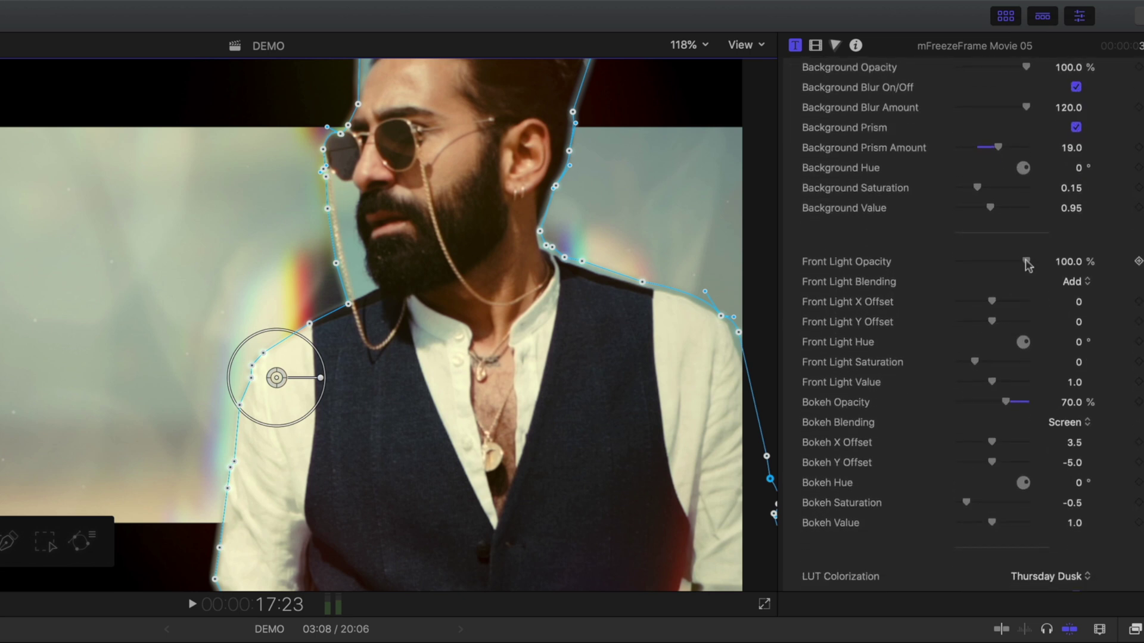
pyautogui.moveTo(1026, 262); pyautogui.dragTo(1031, 263)
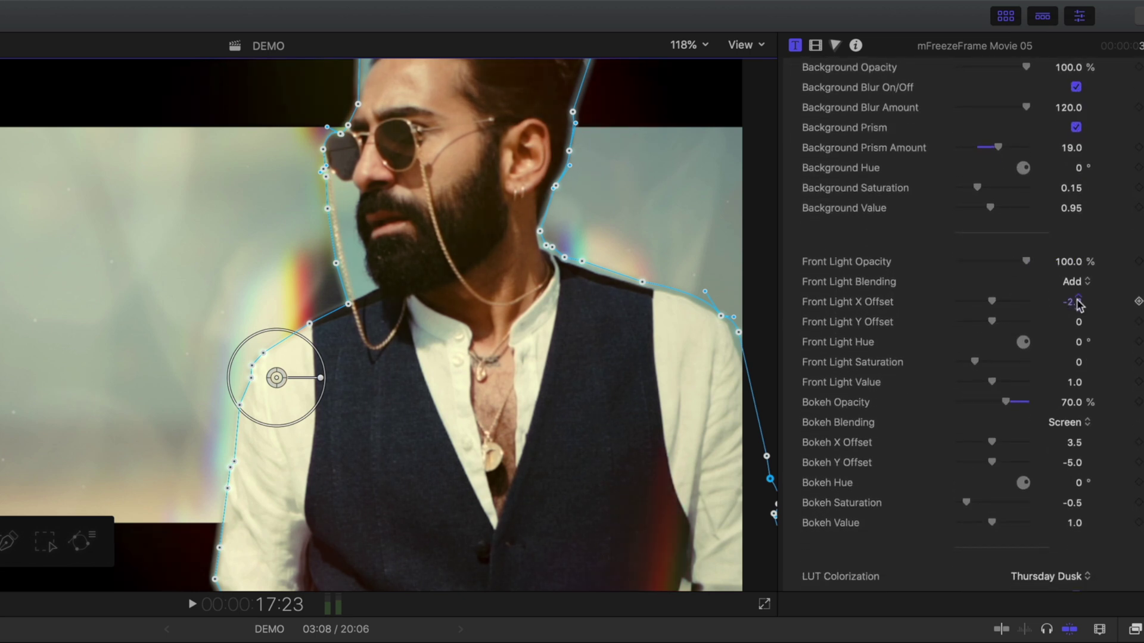
pyautogui.moveTo(1074, 342); pyautogui.dragTo(1075, 339)
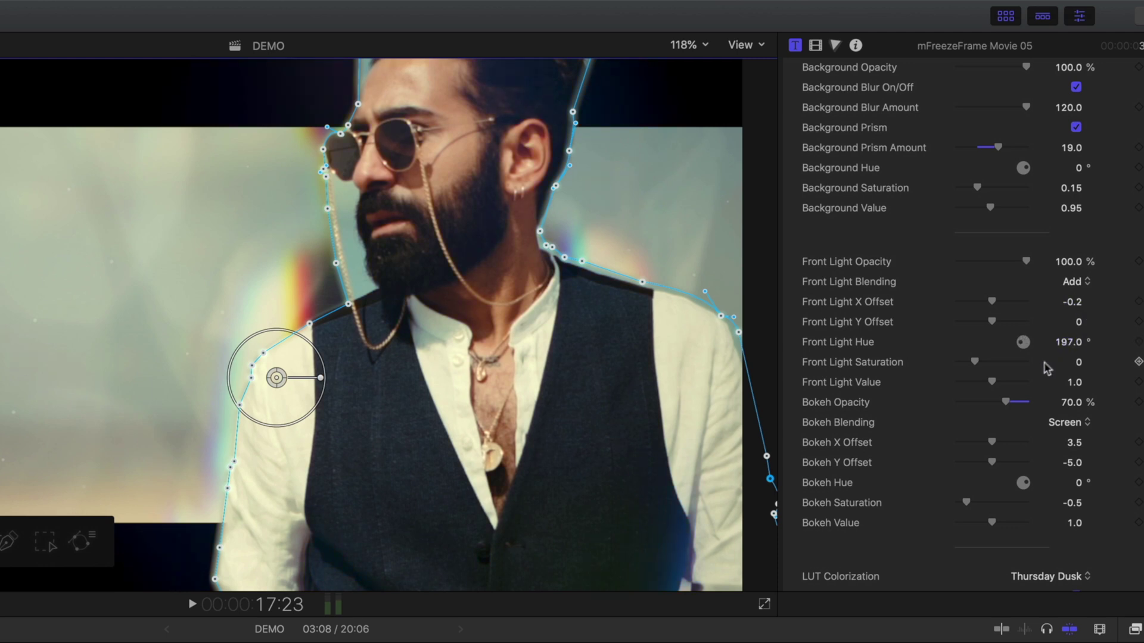
# Lower Bokeh Opacity to about 55%, then try Monday Blues through Thursday Dusk LUT looks, keeping Thursday Dusk.
pyautogui.moveTo(1006, 403)
pyautogui.mouseDown()
pyautogui.moveTo(937, 403)
pyautogui.moveTo(995, 400)
pyautogui.mouseUp()
pyautogui.scroll(-5, 994, 401)
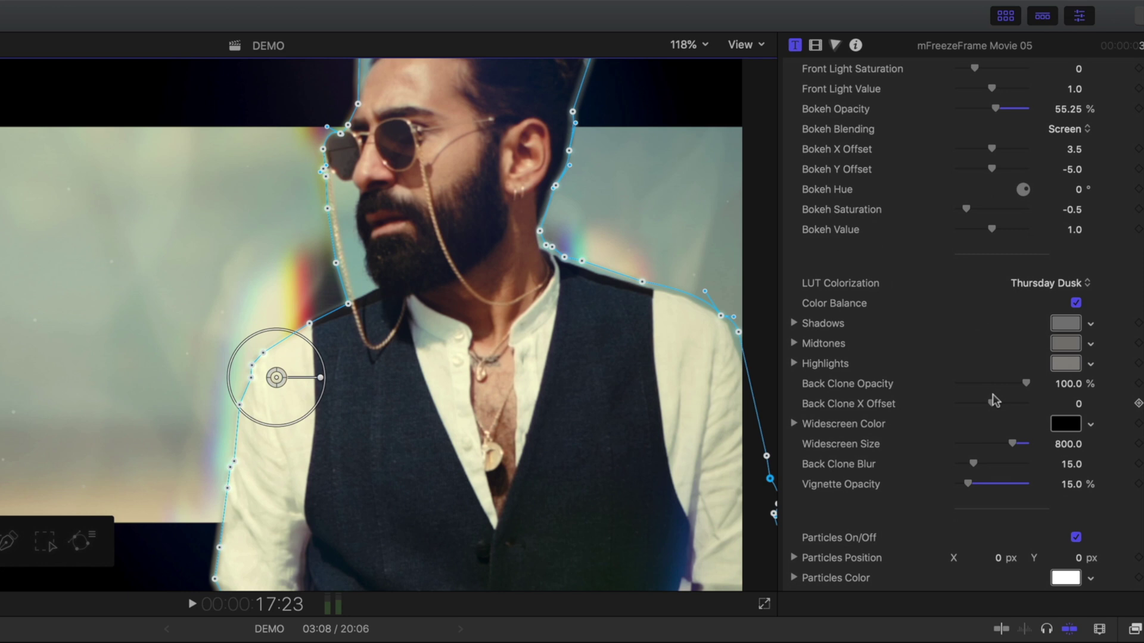
pyautogui.click(1087, 284)
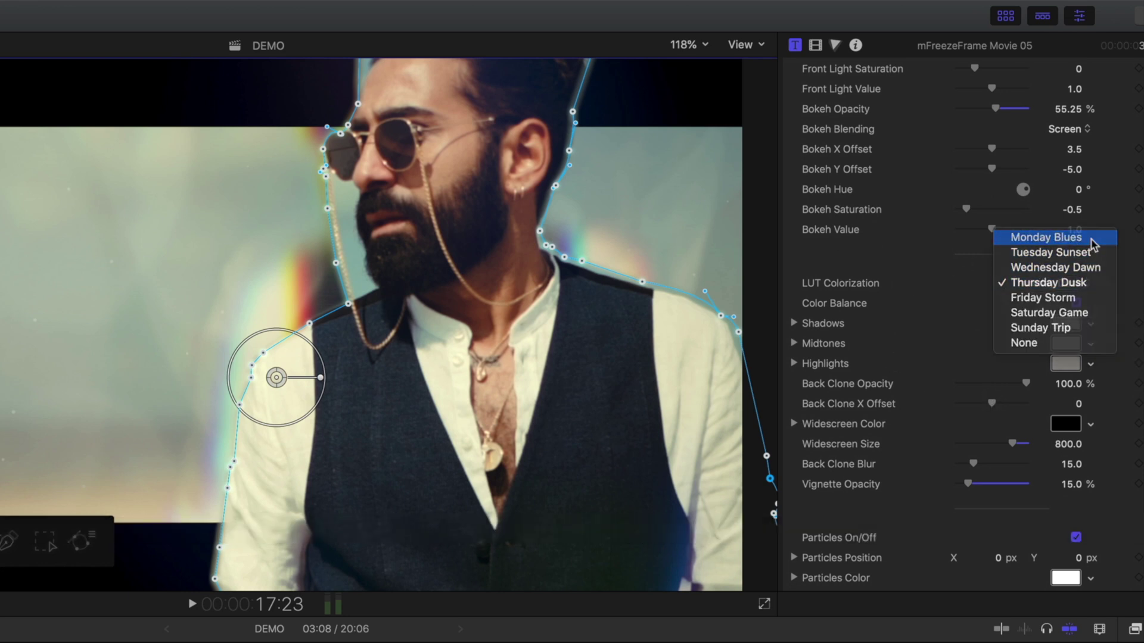
pyautogui.click(1093, 241)
pyautogui.click(1085, 283)
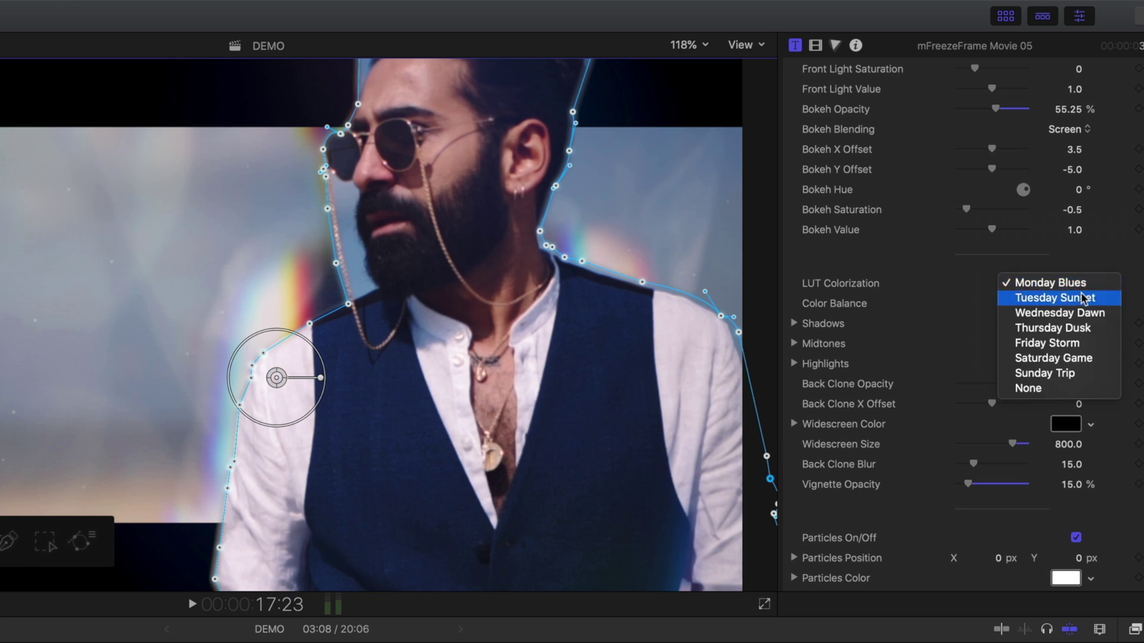
pyautogui.click(1083, 298)
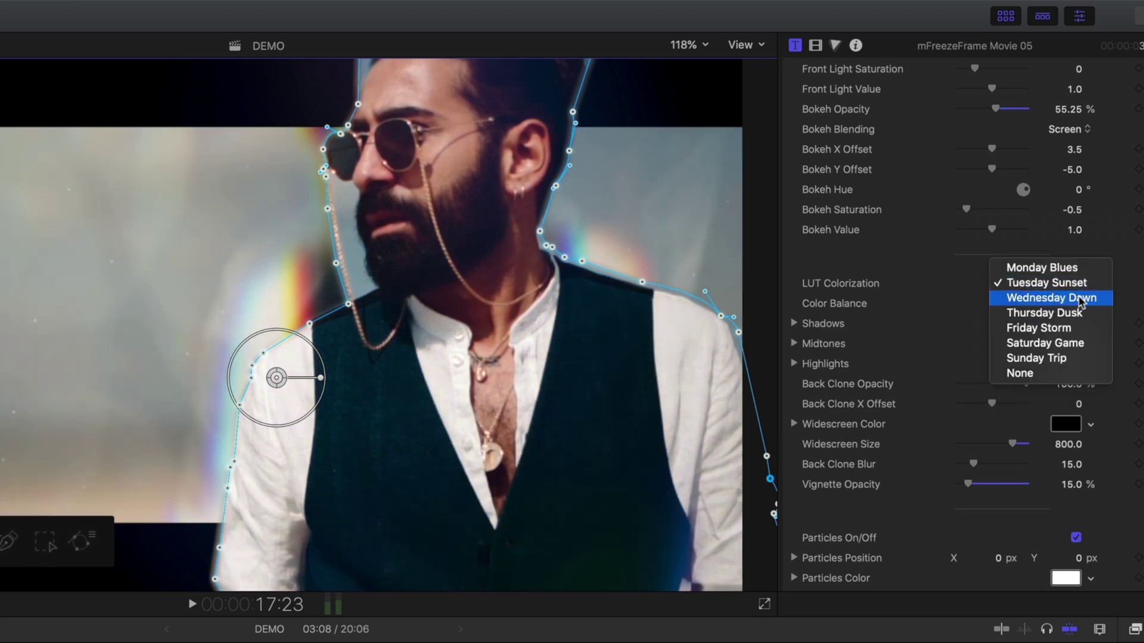
pyautogui.click(1080, 300)
pyautogui.click(1079, 289)
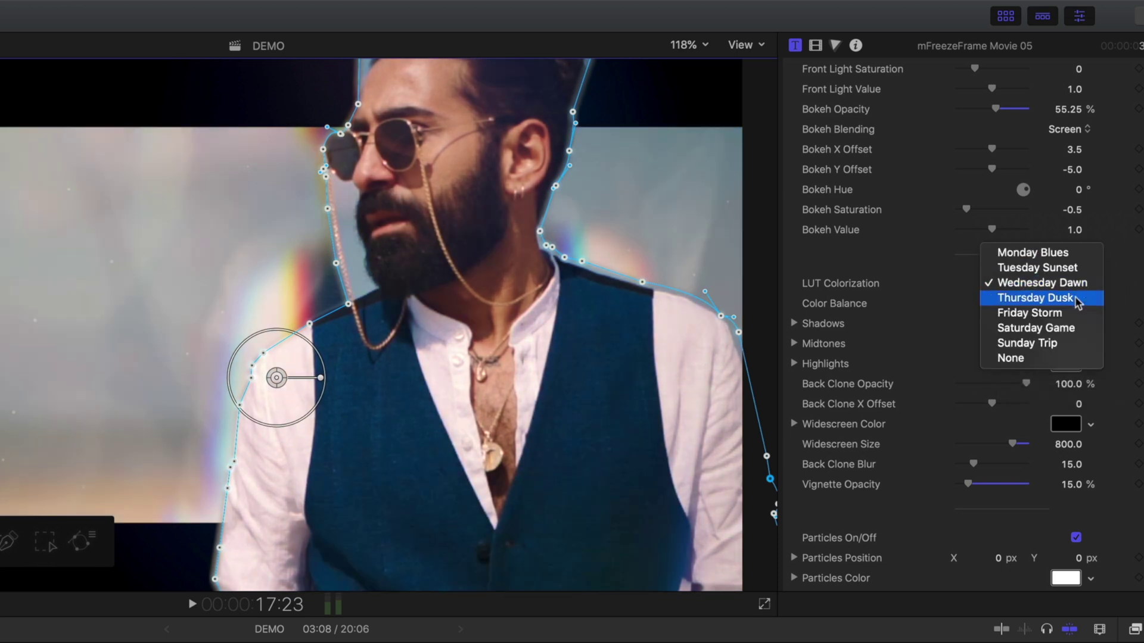
pyautogui.click(1078, 298)
pyautogui.click(1078, 285)
pyautogui.click(1079, 297)
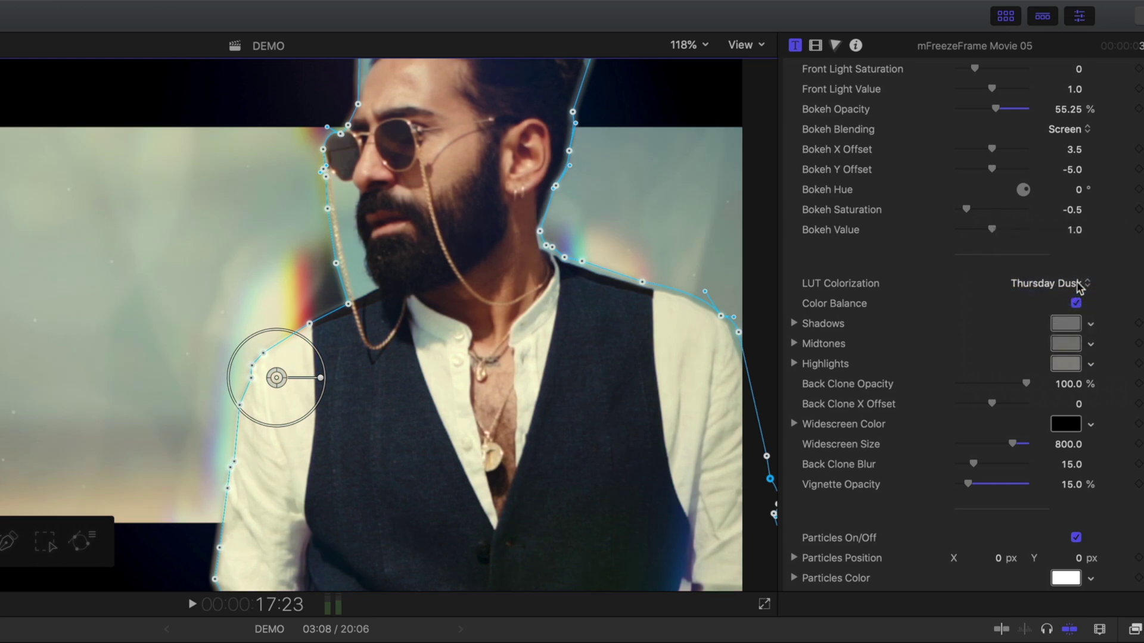
pyautogui.click(1079, 283)
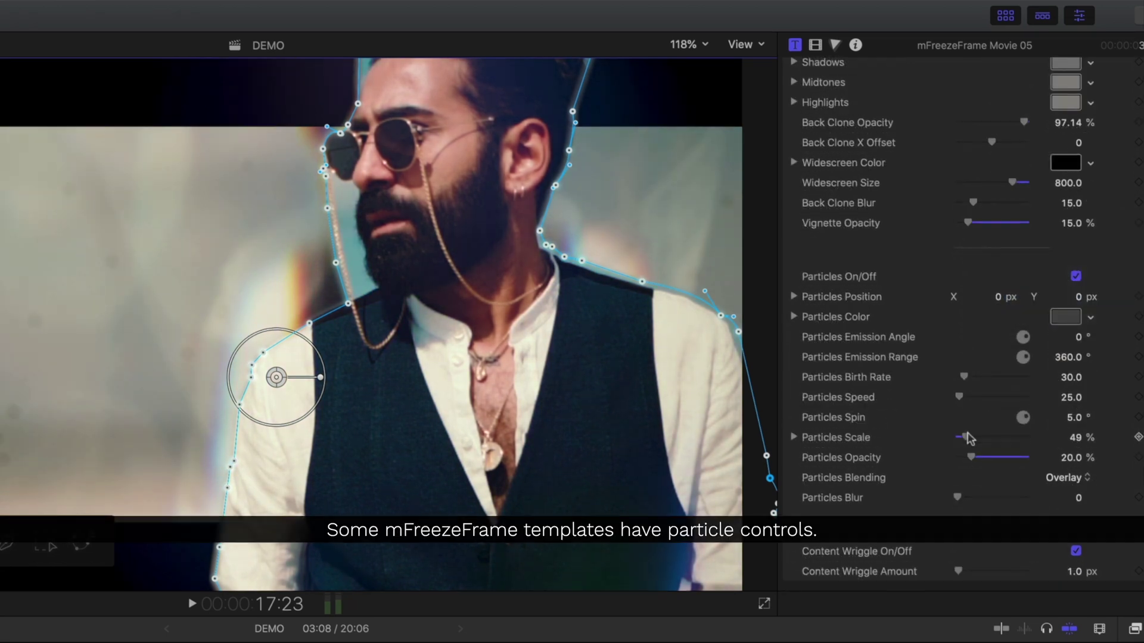
# Reduce Particles Scale to 12% and Blur to 11, then replay from 15:12 through the freeze frame.
pyautogui.moveTo(972, 457); pyautogui.dragTo(965, 458)
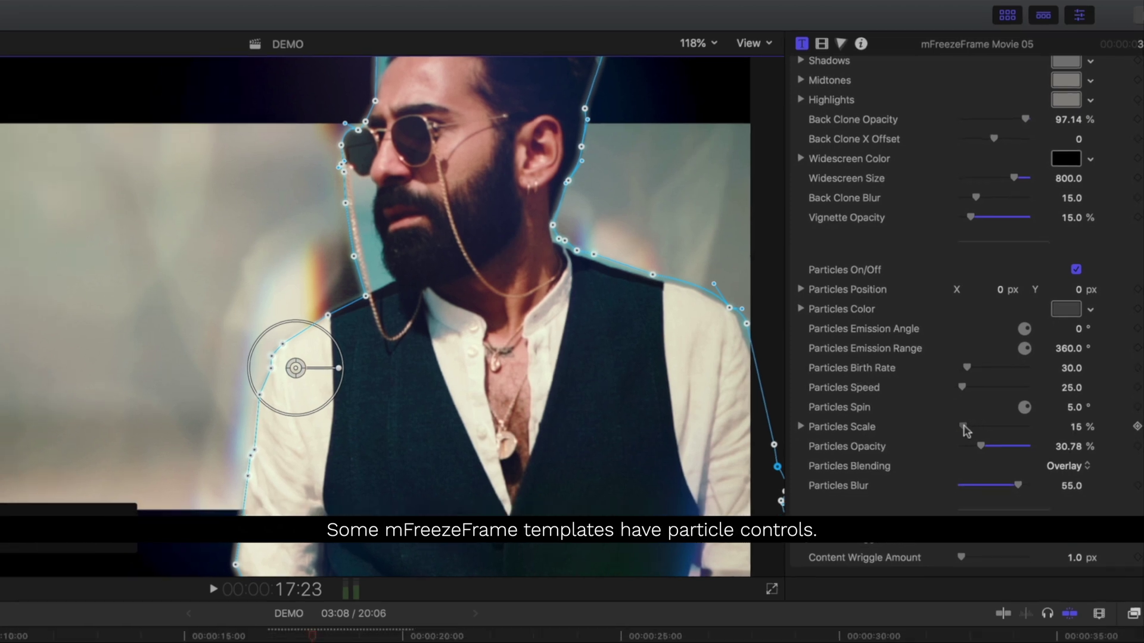
pyautogui.moveTo(965, 437); pyautogui.dragTo(957, 437)
pyautogui.moveTo(1016, 497); pyautogui.dragTo(969, 498)
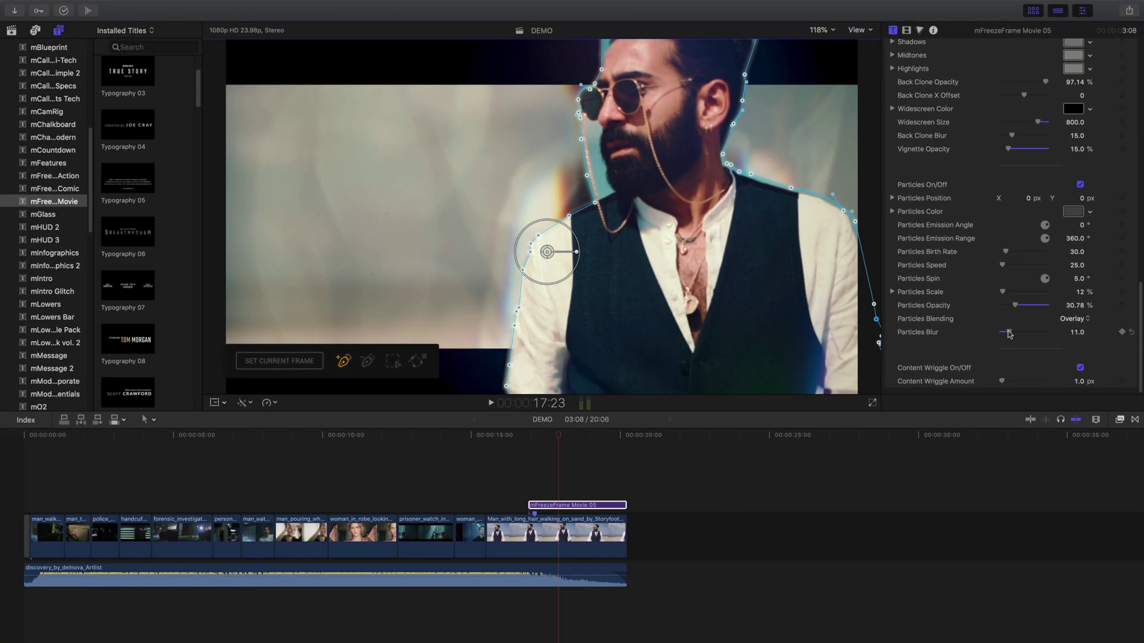
pyautogui.moveTo(560, 432); pyautogui.dragTo(488, 424)
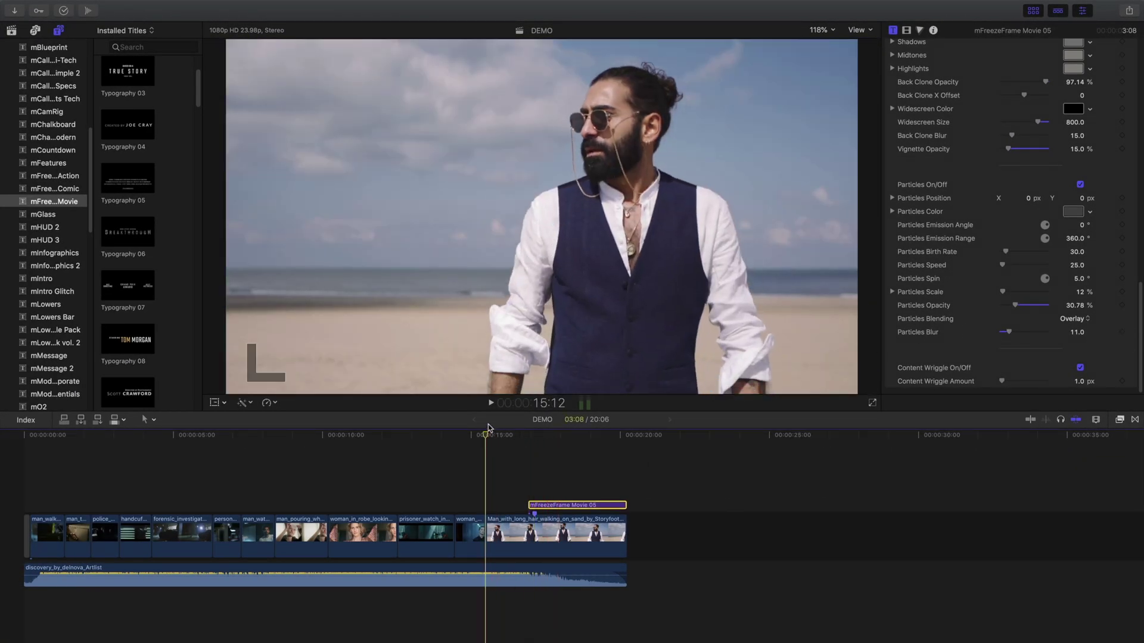
pyautogui.press('space')
pyautogui.press('space')
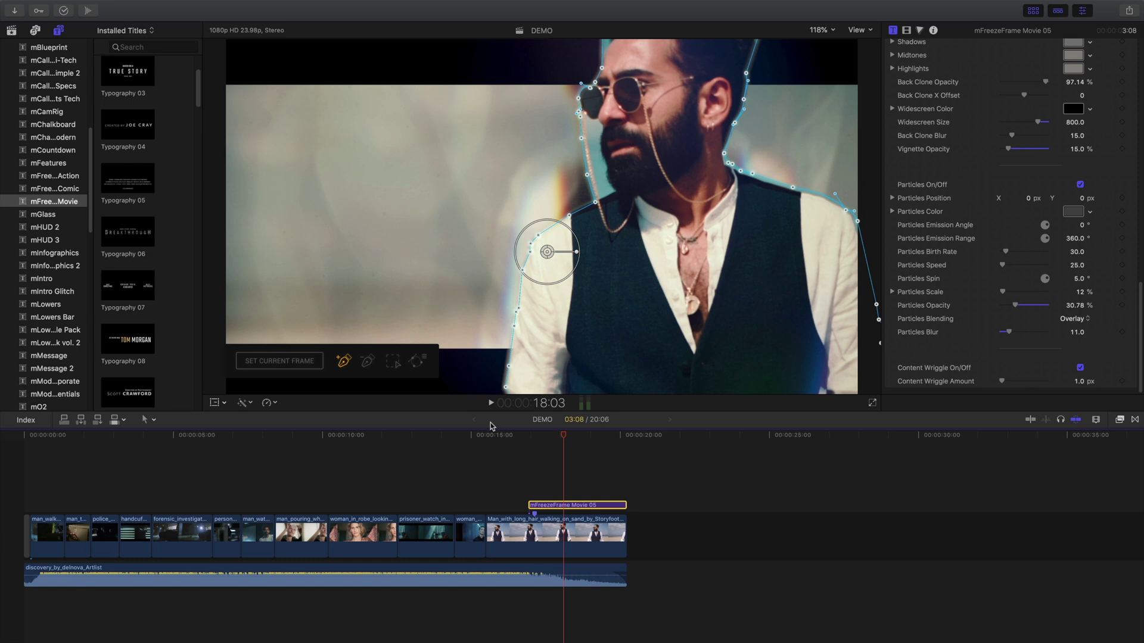
# Add a Typography 10 title above the freeze-frame clip and trim it to 3:08.
pyautogui.scroll(-5, 199, 91)
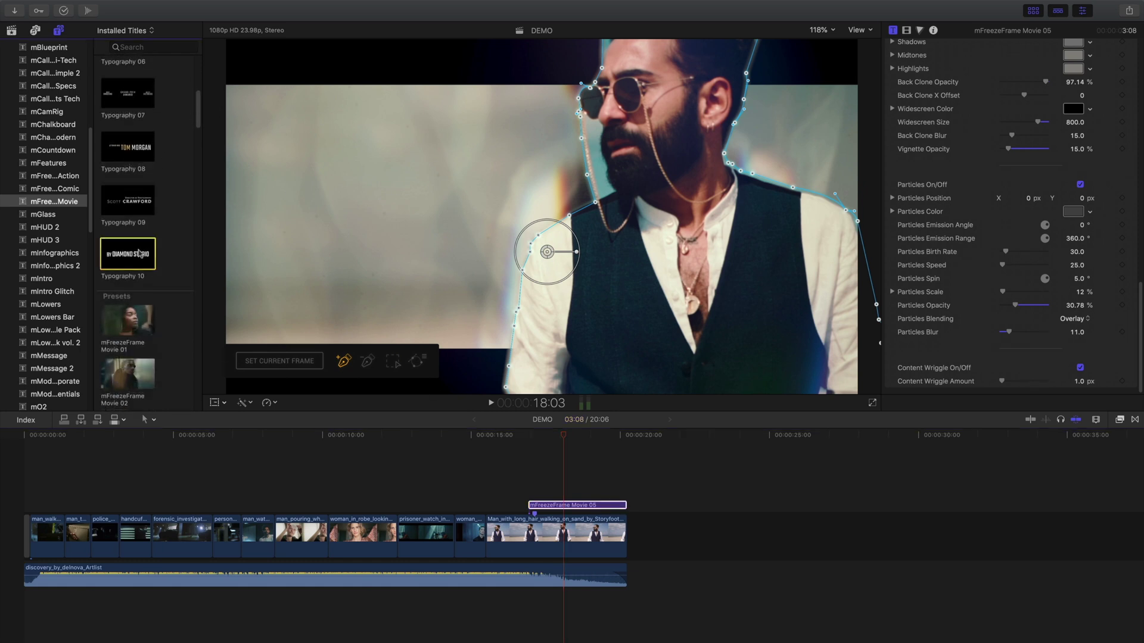
pyautogui.moveTo(160, 283); pyautogui.dragTo(532, 491)
pyautogui.moveTo(670, 491); pyautogui.dragTo(624, 491)
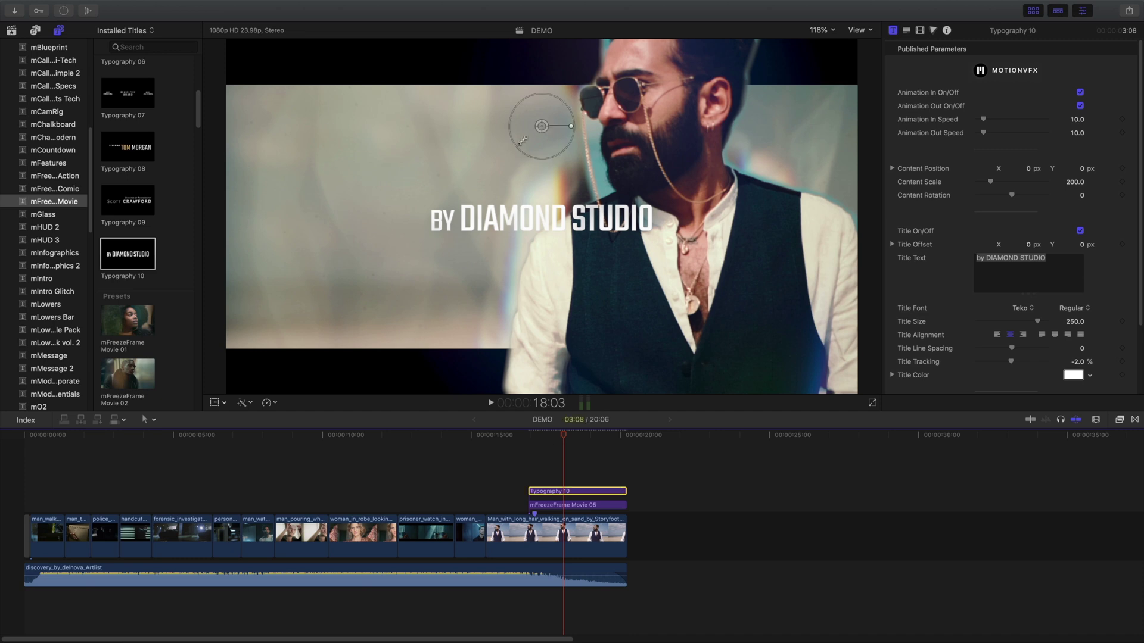
pyautogui.click(542, 129)
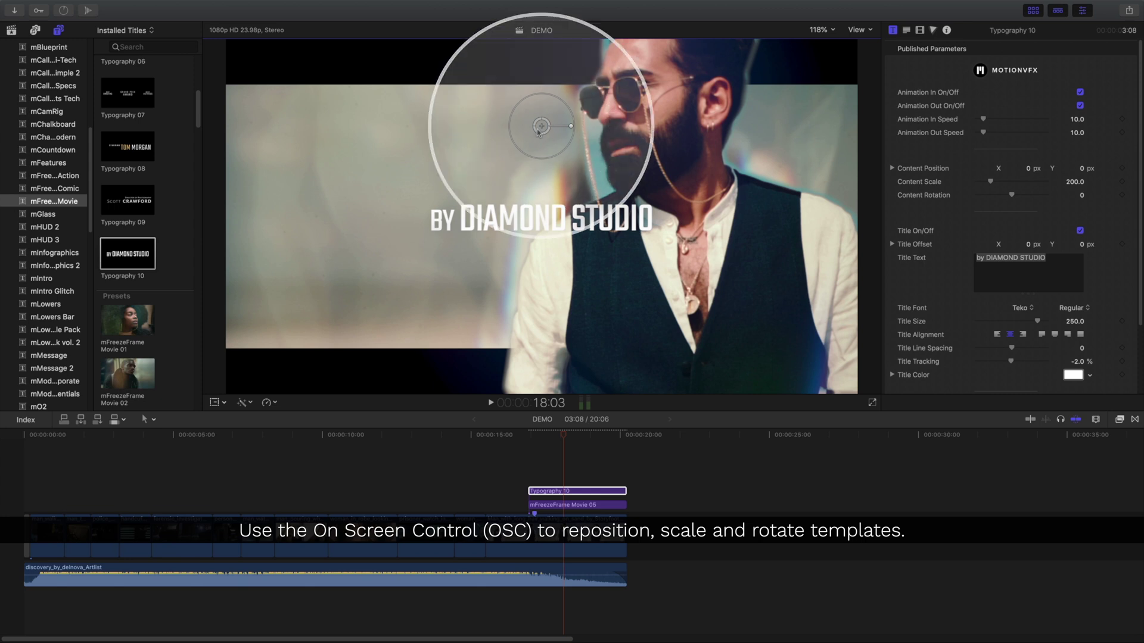
# Move the title up and left, and change its text to DIAMOND / DOGS on two lines.
pyautogui.moveTo(542, 126); pyautogui.dragTo(382, 82)
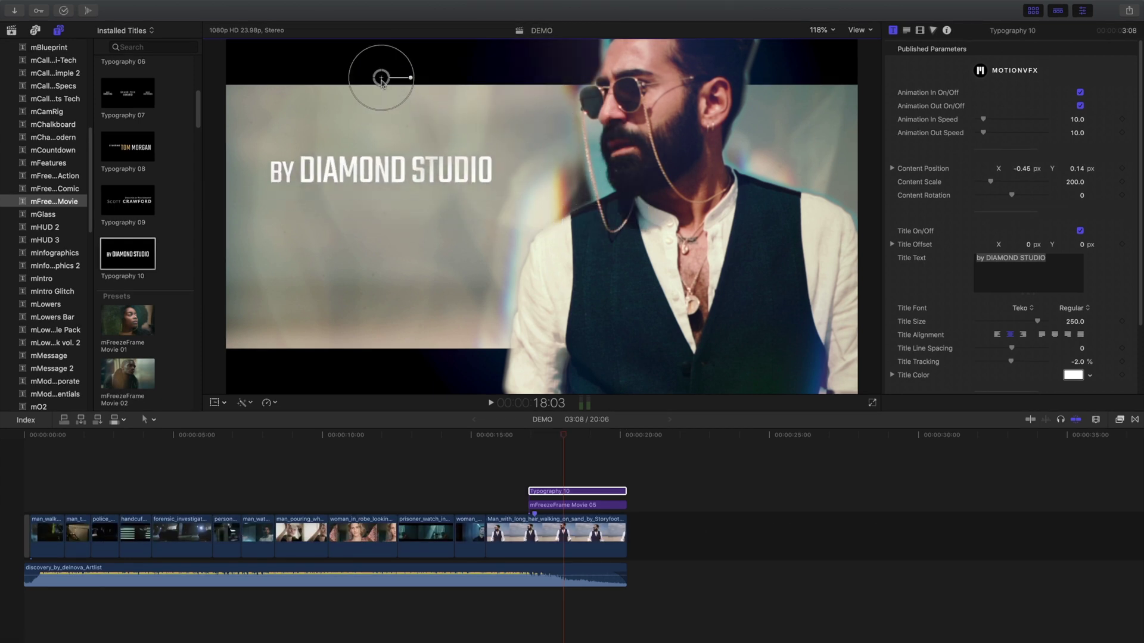
pyautogui.press('super+a')
pyautogui.write('DIAMOND')
pyautogui.press('Return')
pyautogui.write('DOGS')
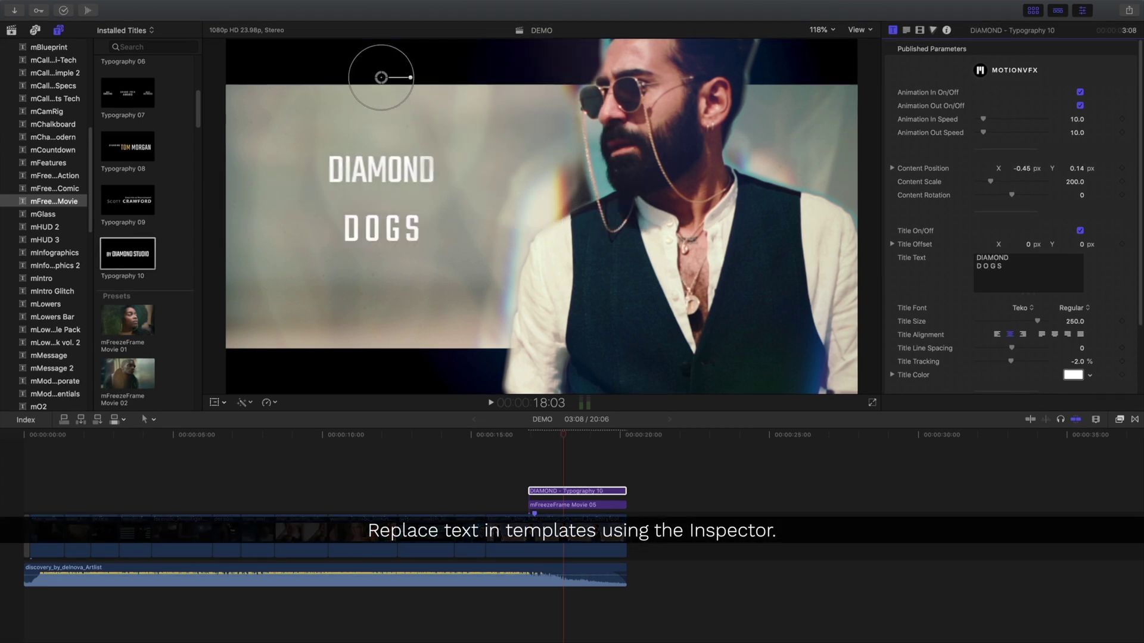
# Enlarge the title to size 421, make it red, and widen tracking to 6.59%.
pyautogui.moveTo(1040, 324); pyautogui.dragTo(1075, 325)
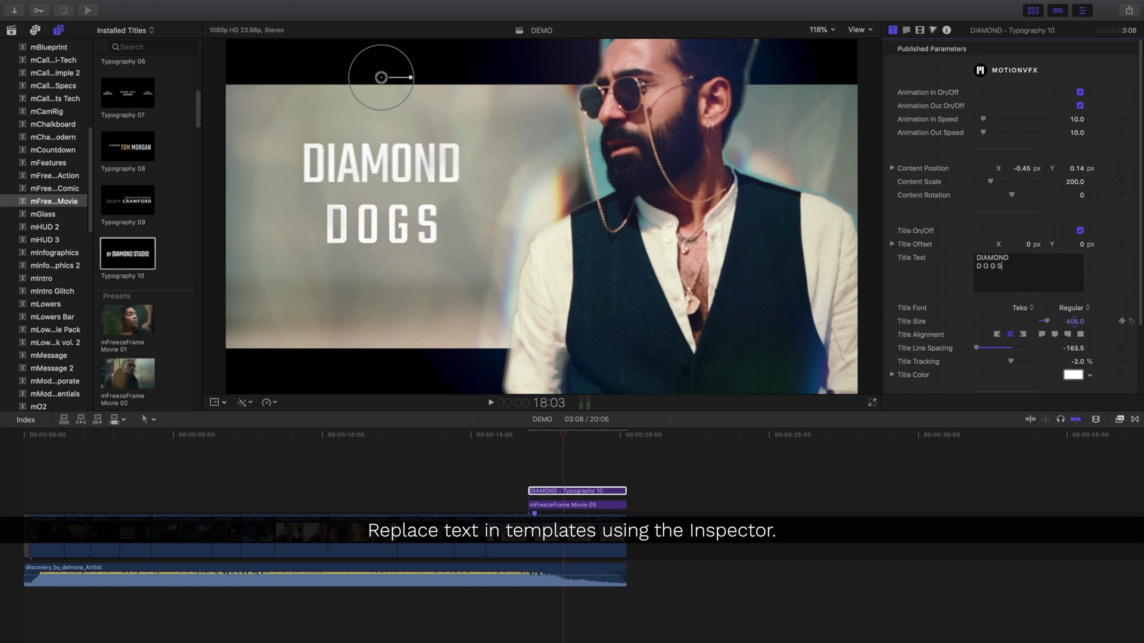
pyautogui.click(1073, 375)
pyautogui.moveTo(619, 535); pyautogui.dragTo(600, 538)
pyautogui.click(567, 376)
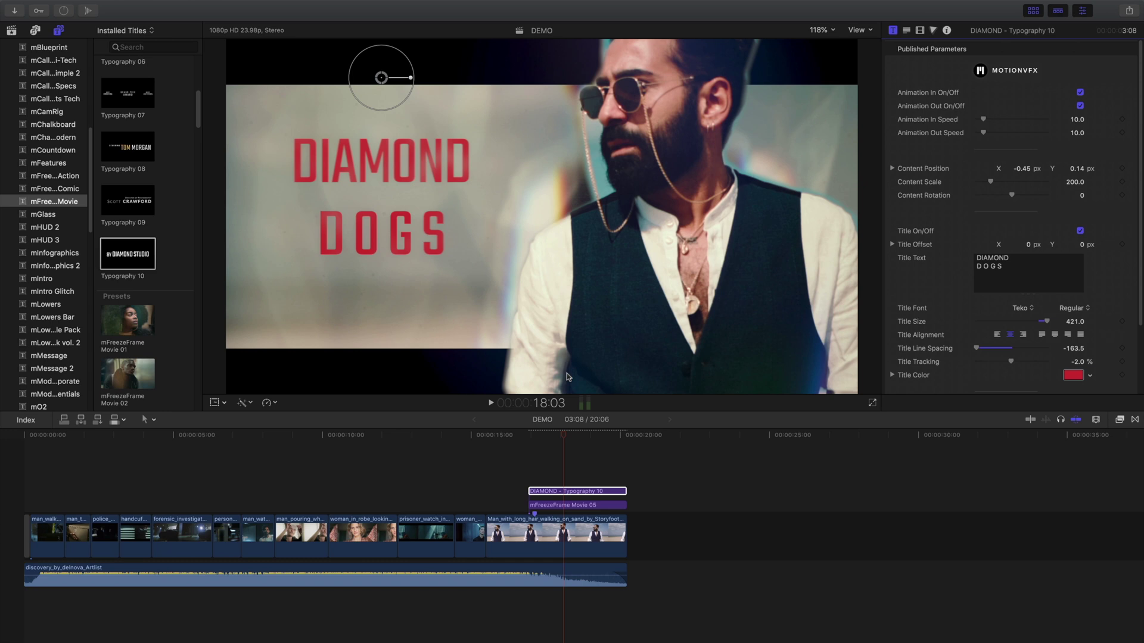
pyautogui.moveTo(1013, 362); pyautogui.dragTo(1016, 363)
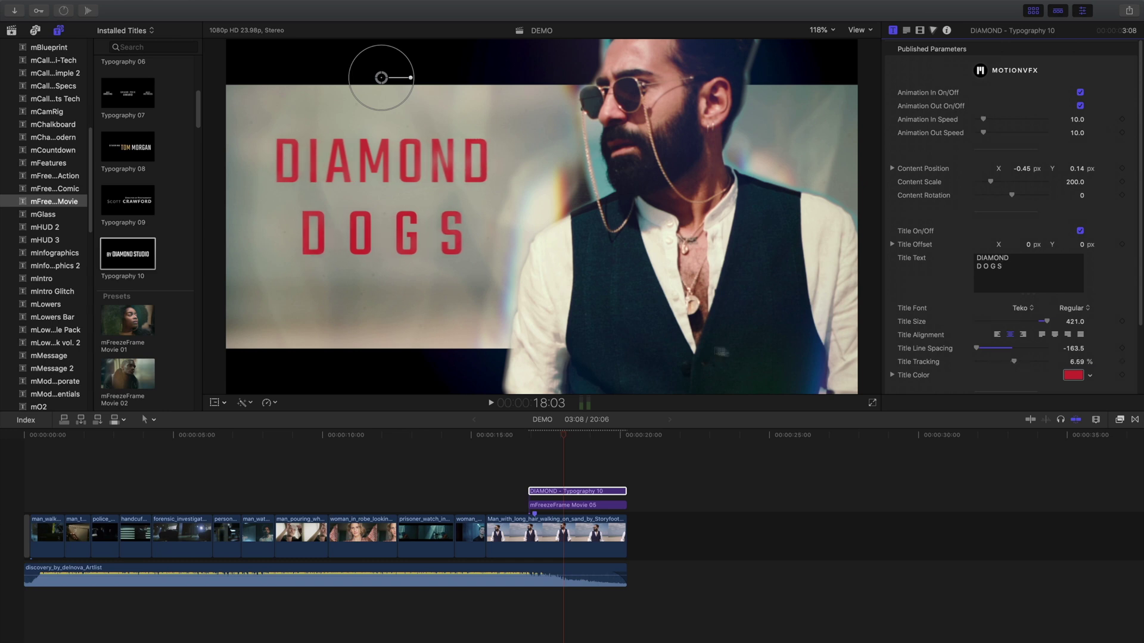
pyautogui.moveTo(198, 107); pyautogui.dragTo(418, 280)
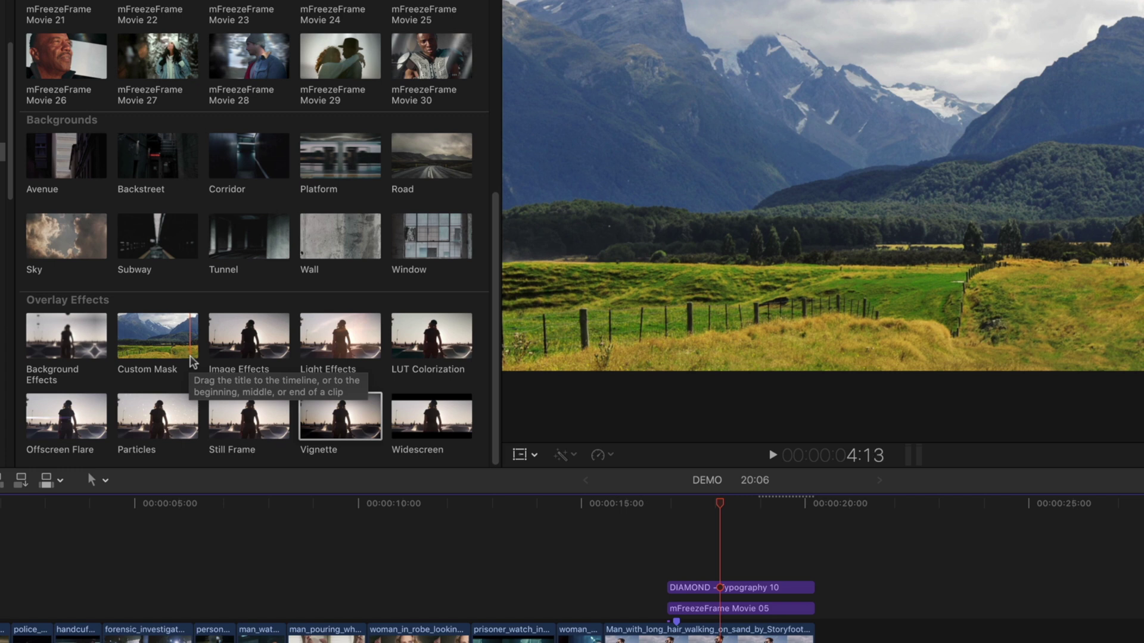
# Place the Image Effects overlay above the title, trim it to match, and play from before the freeze.
pyautogui.click(237, 361)
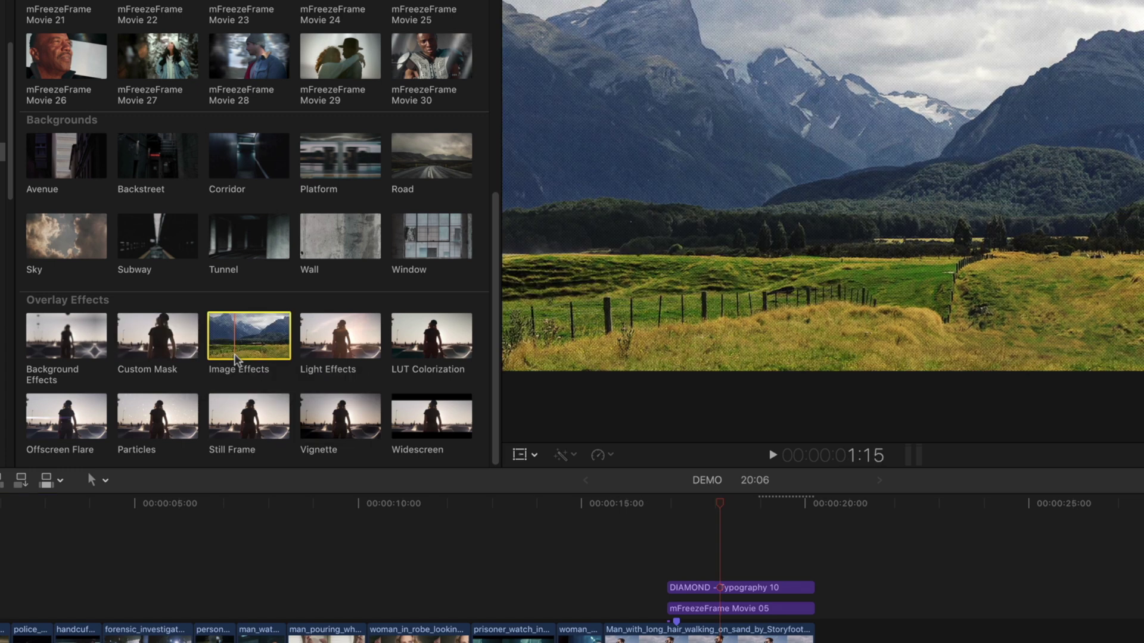
pyautogui.moveTo(237, 360); pyautogui.dragTo(668, 571)
pyautogui.moveTo(884, 566); pyautogui.dragTo(814, 566)
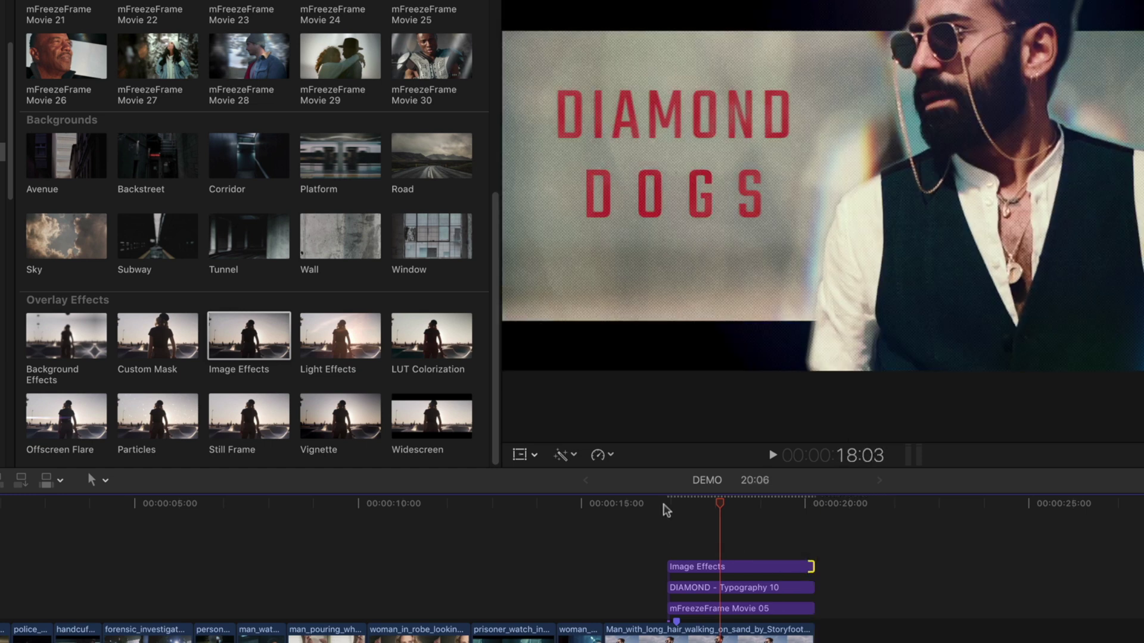
pyautogui.click(666, 508)
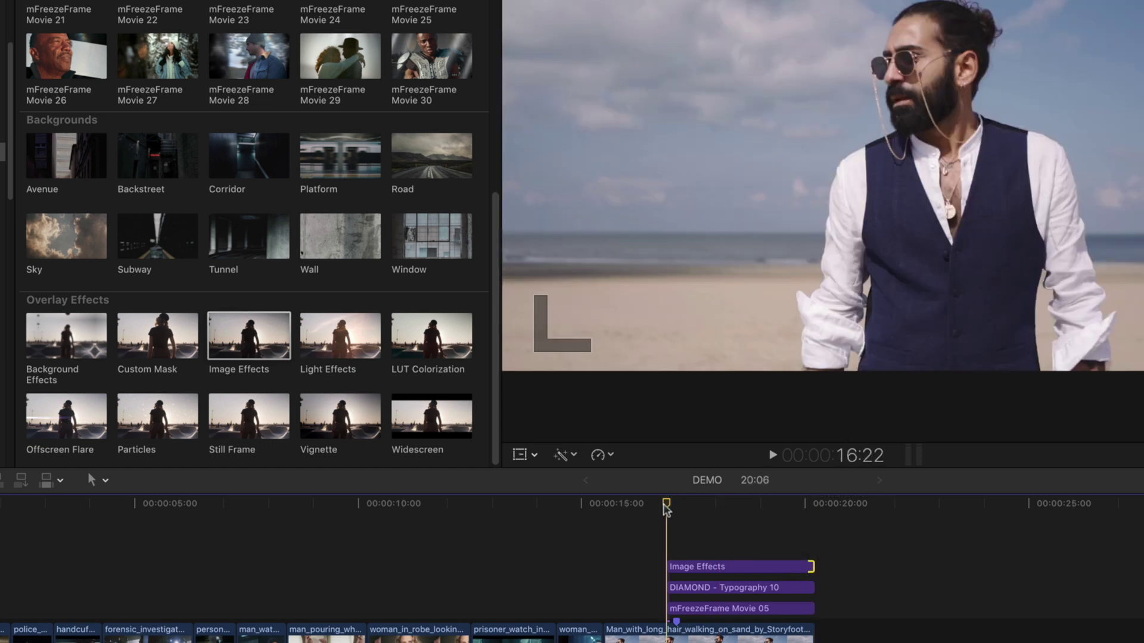
pyautogui.press('space')
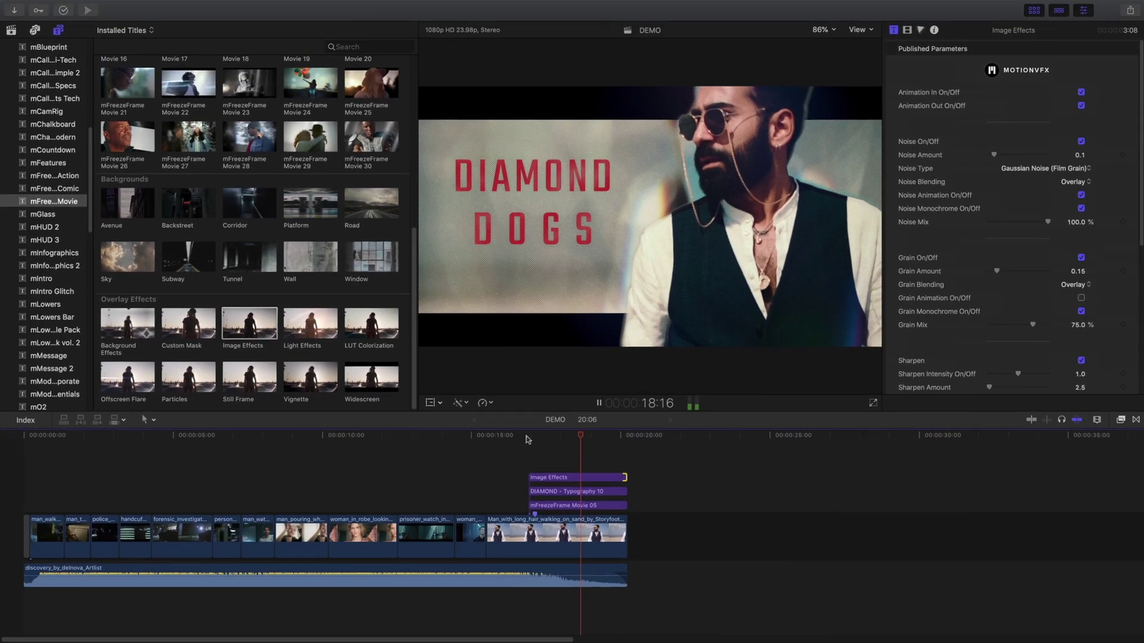
# Turn off the DIAMOND DOGS title's Animation Out and replay the section from before the freeze.
pyautogui.press('space')
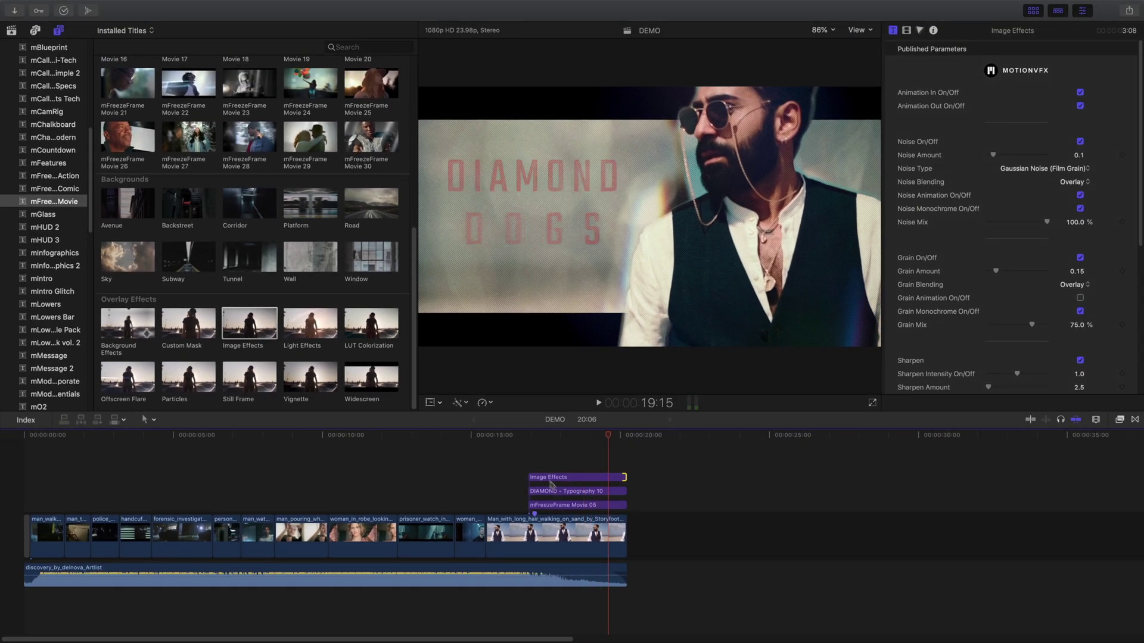
pyautogui.press('Right')
pyautogui.press('Right')
pyautogui.press('Right')
pyautogui.press('Right')
pyautogui.press('Right')
pyautogui.press('Right')
pyautogui.press('Right')
pyautogui.press('Right')
pyautogui.press('Right')
pyautogui.press('Right')
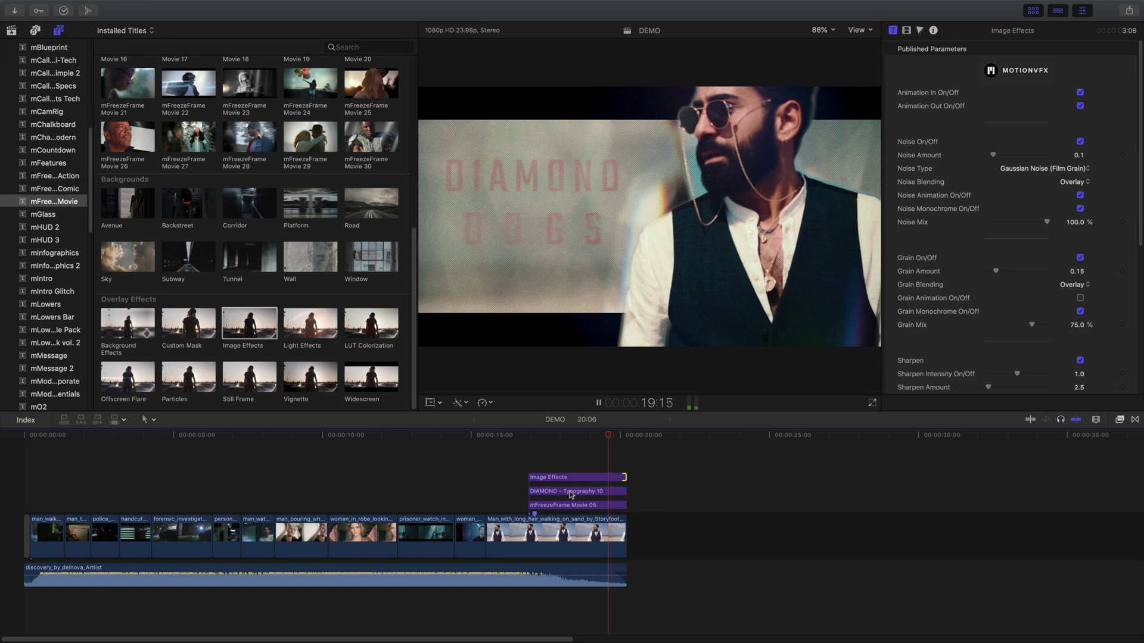
pyautogui.click(570, 492)
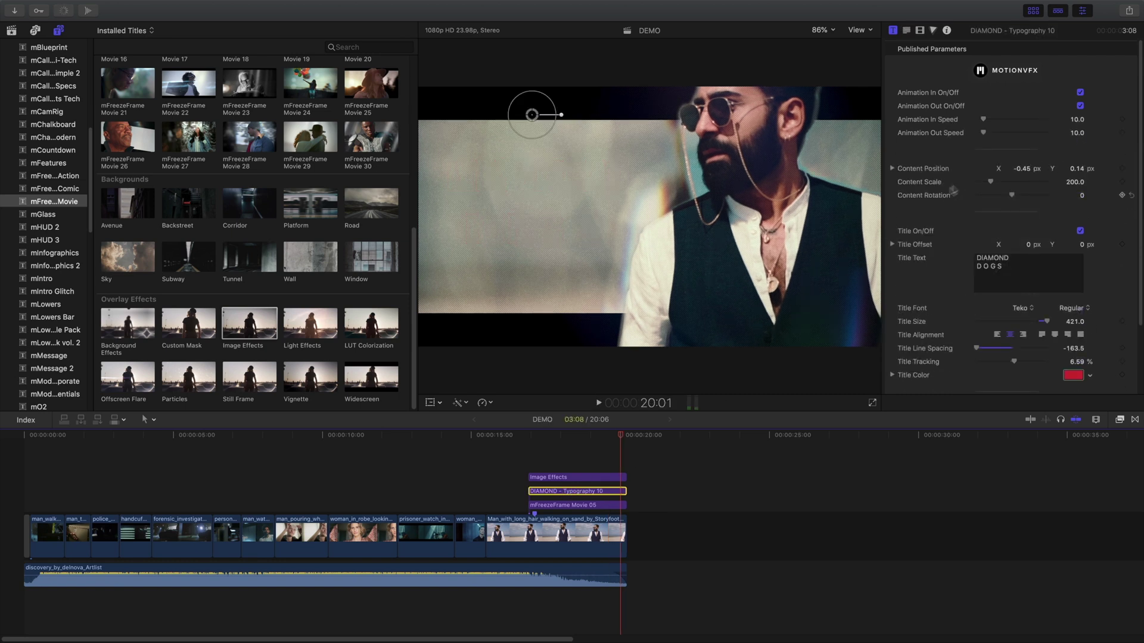
pyautogui.click(1080, 106)
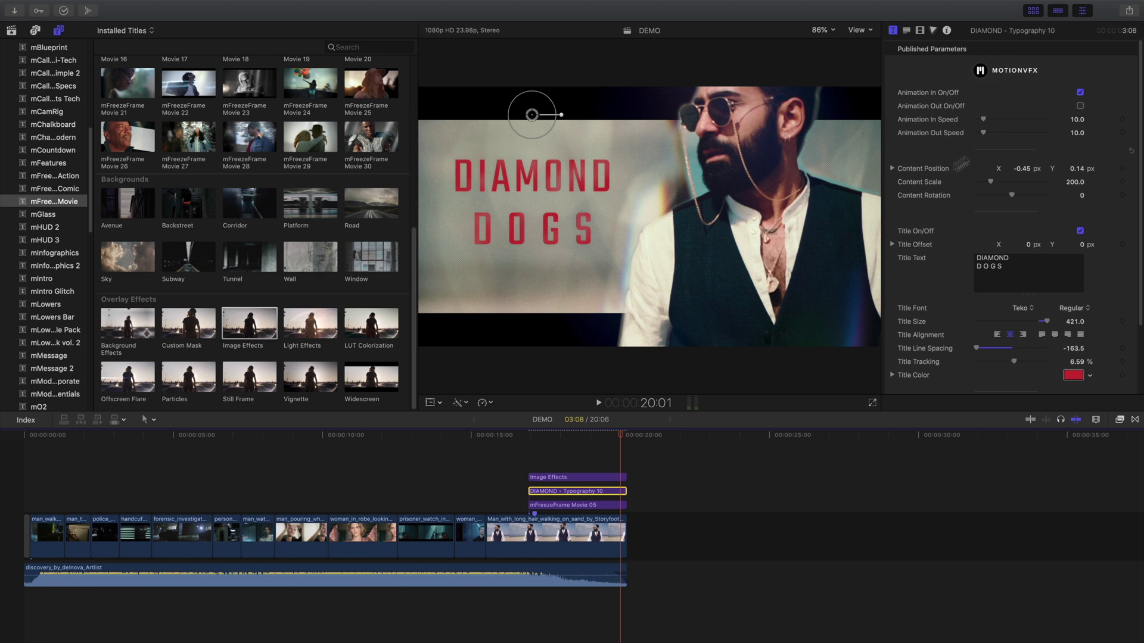
pyautogui.click(528, 437)
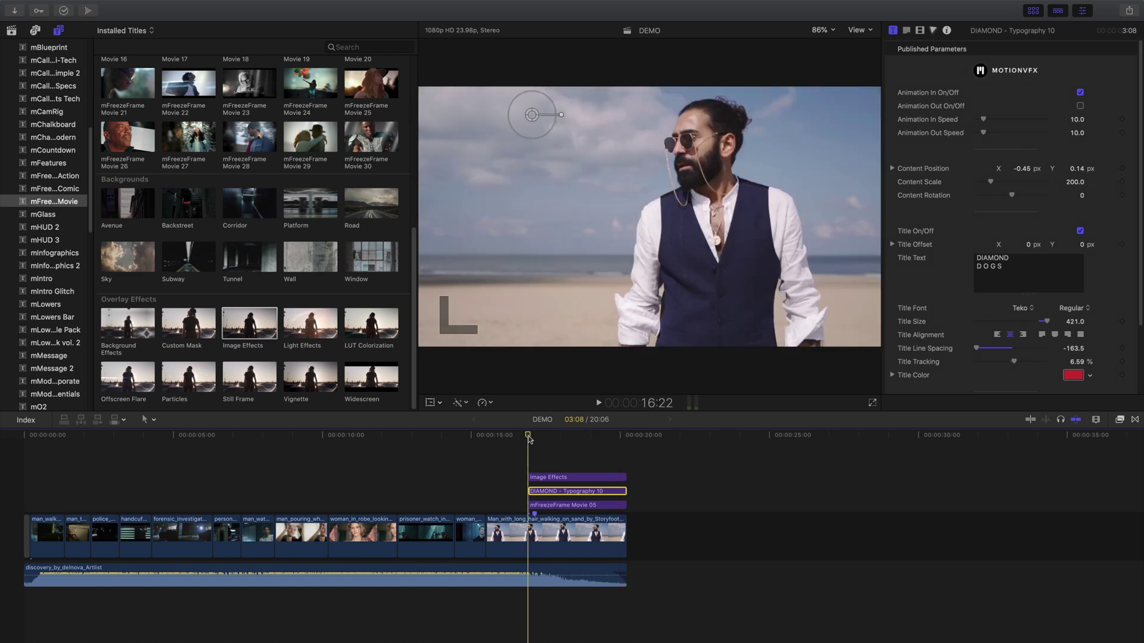
pyautogui.press('space')
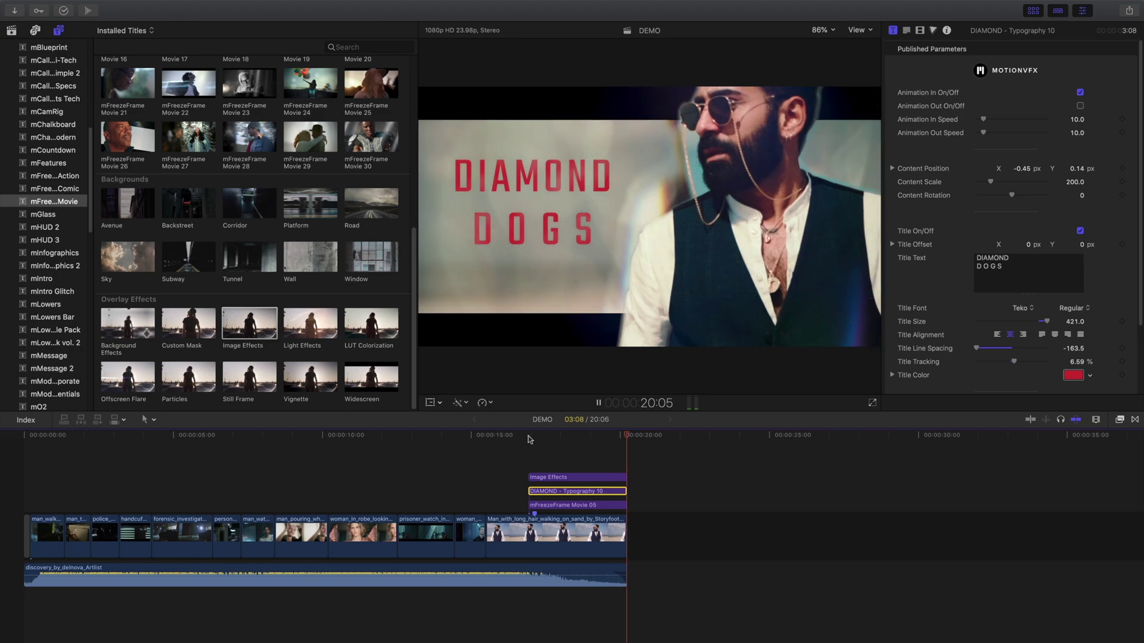
pyautogui.click(530, 440)
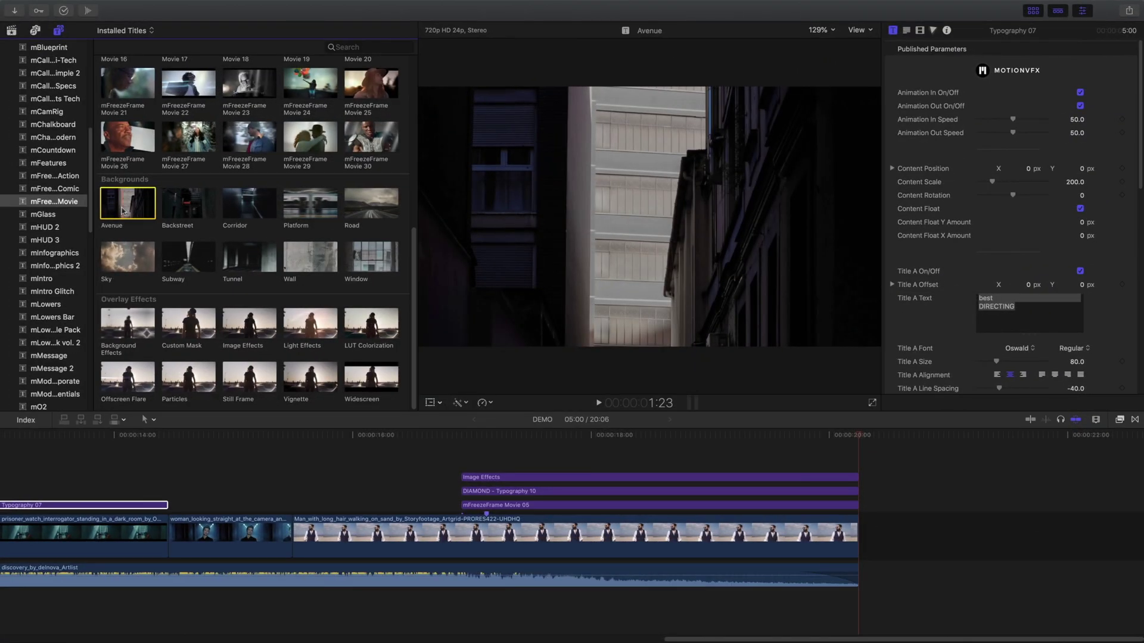
# Add the Avenue background after the beach clip and tint its shadows dark green.
pyautogui.moveTo(123, 210); pyautogui.dragTo(862, 539)
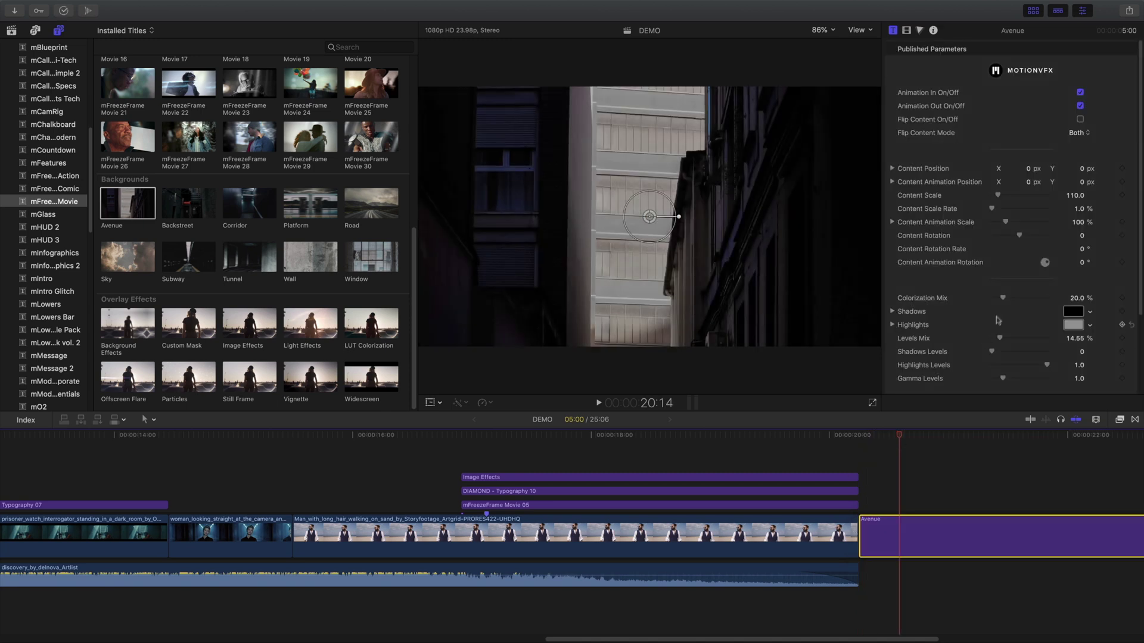
pyautogui.moveTo(1003, 298); pyautogui.dragTo(1039, 297)
pyautogui.click(1073, 311)
pyautogui.click(607, 442)
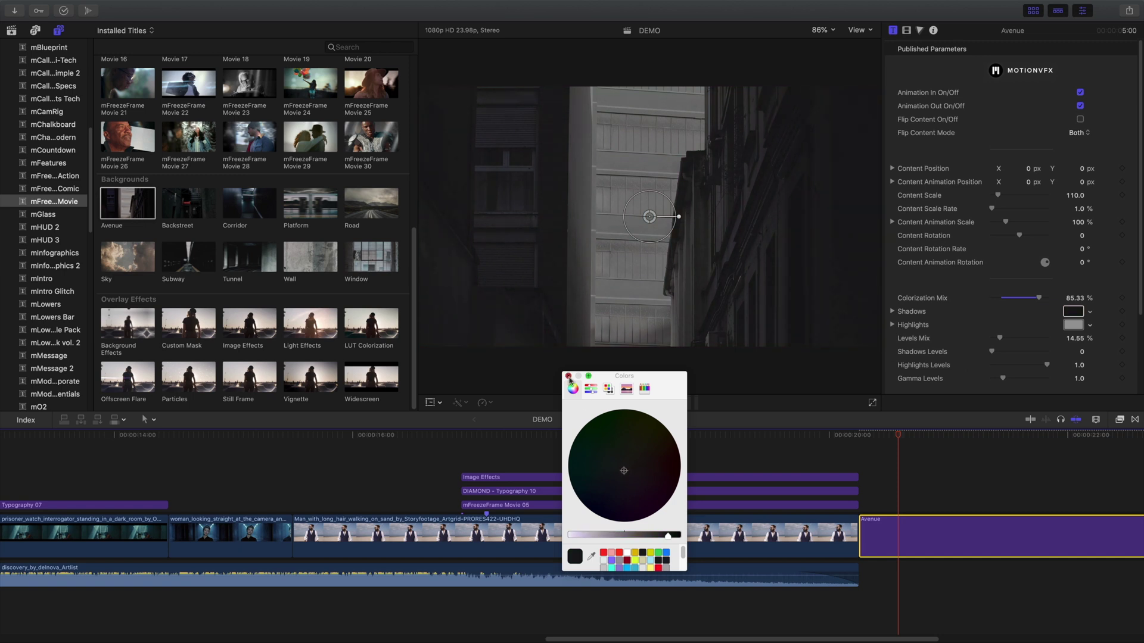
pyautogui.click(569, 376)
# Set the background's Colorization mix to 30.88% and switch its blur on.
pyautogui.moveTo(1039, 297); pyautogui.dragTo(1008, 298)
pyautogui.scroll(-3, 1048, 286)
pyautogui.click(1080, 321)
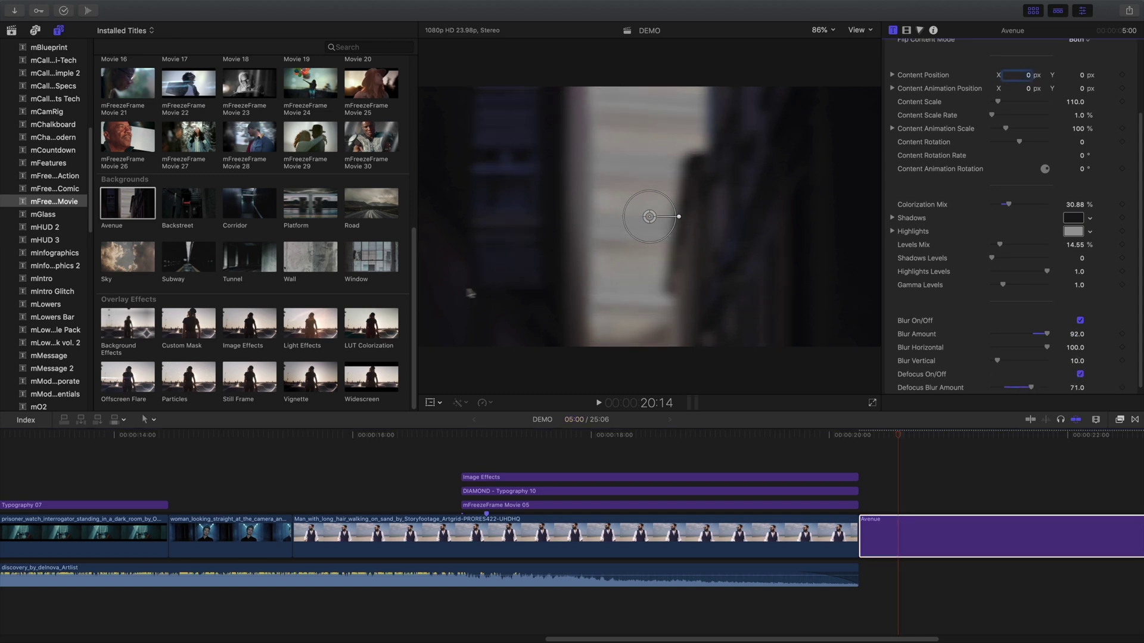
pyautogui.scroll(10, 358, 178)
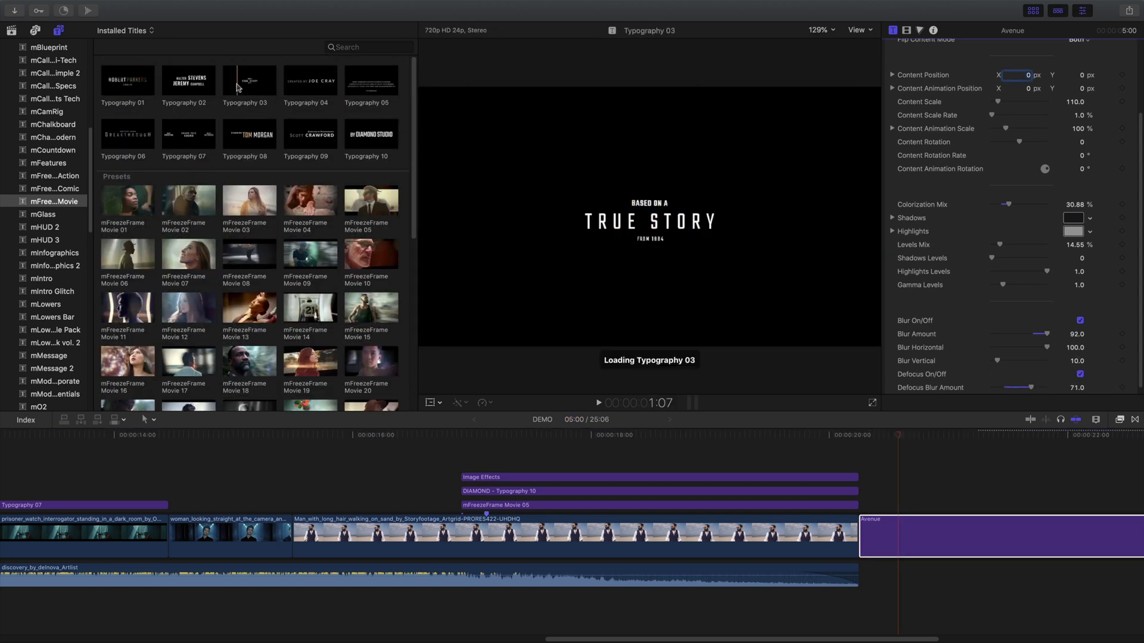
# Add the Typography 03 TRUE STORY title over Avenue, preview it, then cut both clips.
pyautogui.moveTo(249, 81); pyautogui.dragTo(861, 505)
pyautogui.press('space')
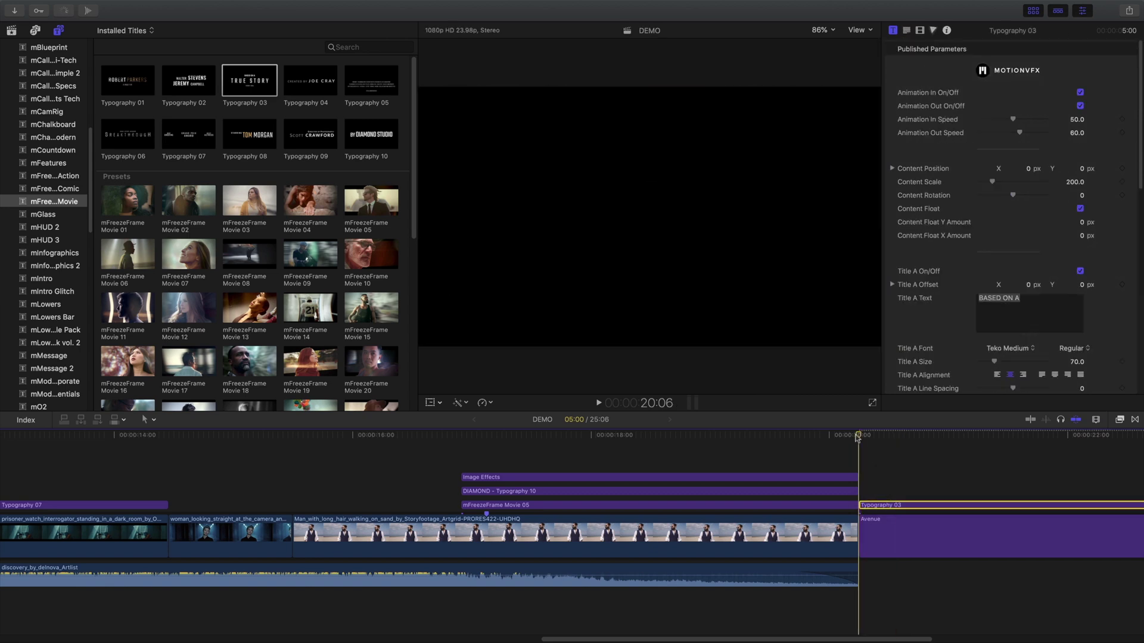
pyautogui.press('space')
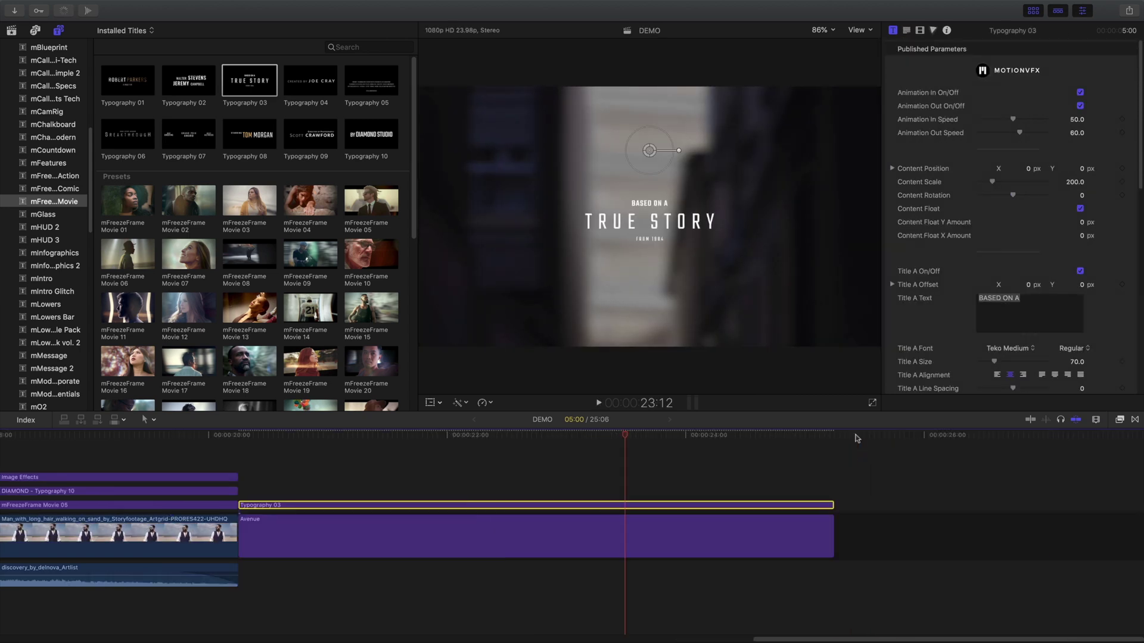
pyautogui.moveTo(740, 475); pyautogui.dragTo(604, 531)
pyautogui.press('Delete')
# Paste the Avenue background and TRUE STORY title at the project start, and move the music there.
pyautogui.press('super+z')
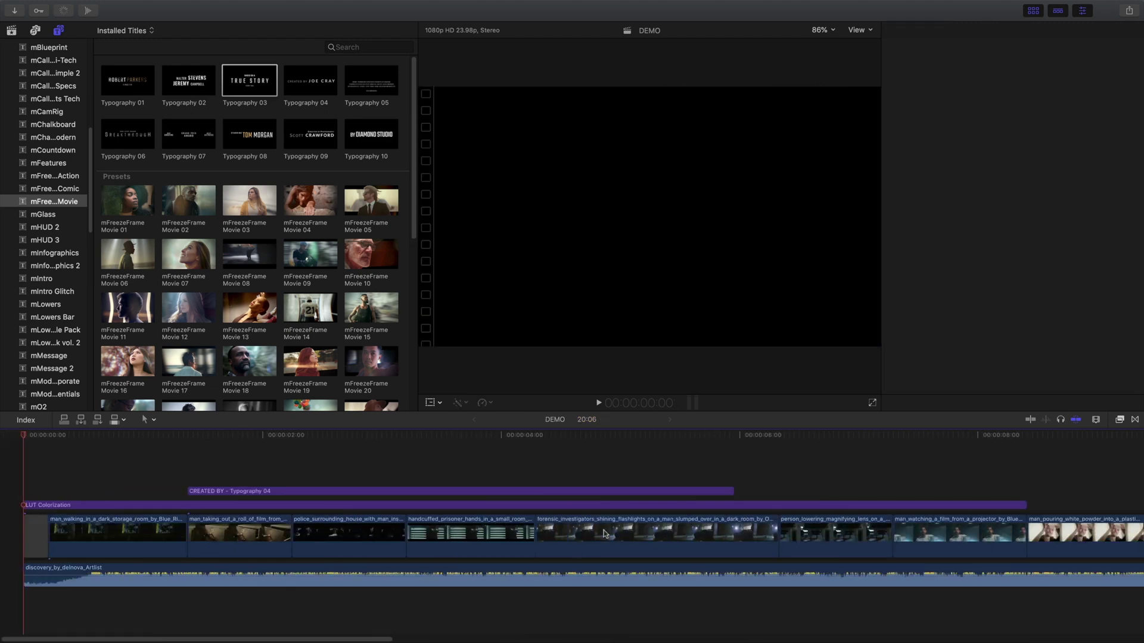
pyautogui.click(633, 572)
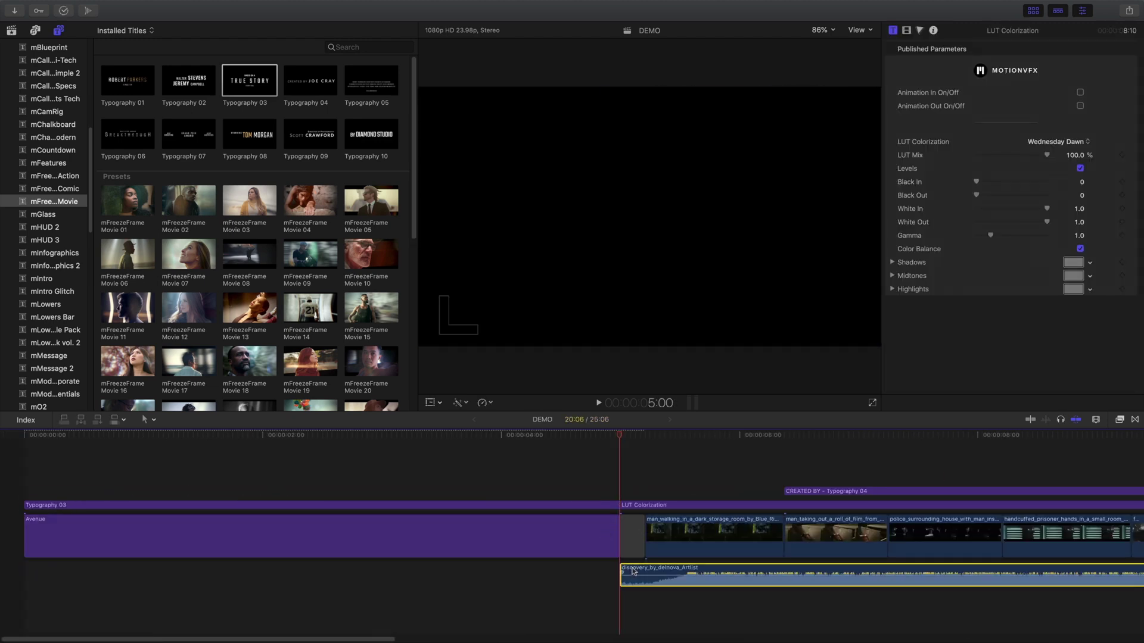
pyautogui.moveTo(632, 572); pyautogui.dragTo(32, 566)
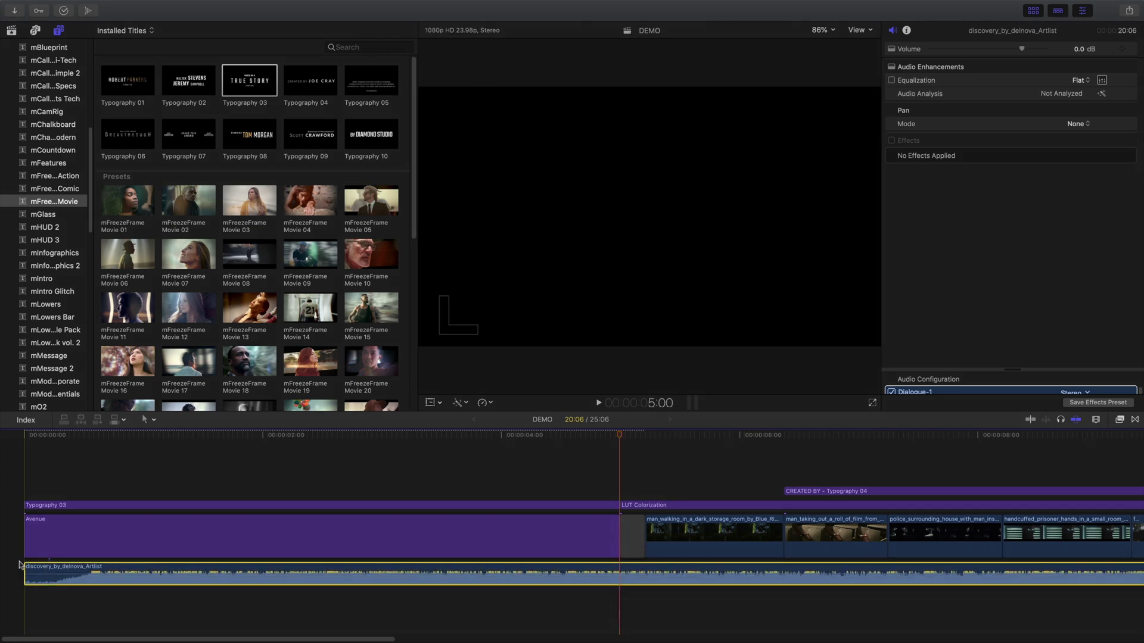